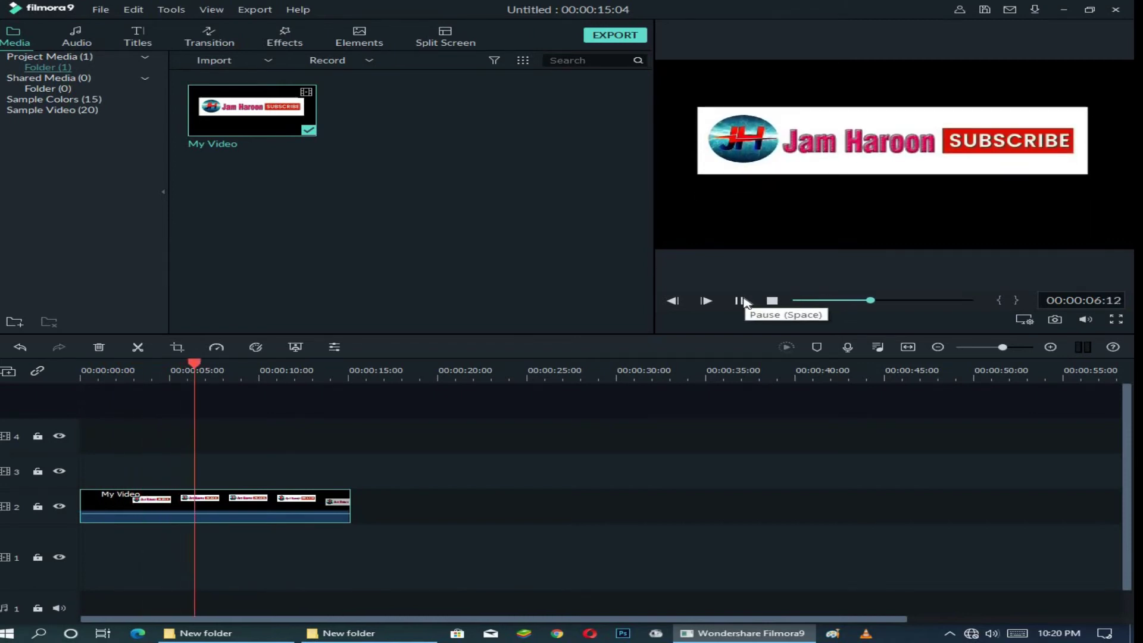
Step: Split the My Video clip at 00:00:07:18 and delete the part after the cut
left_click(740, 301)
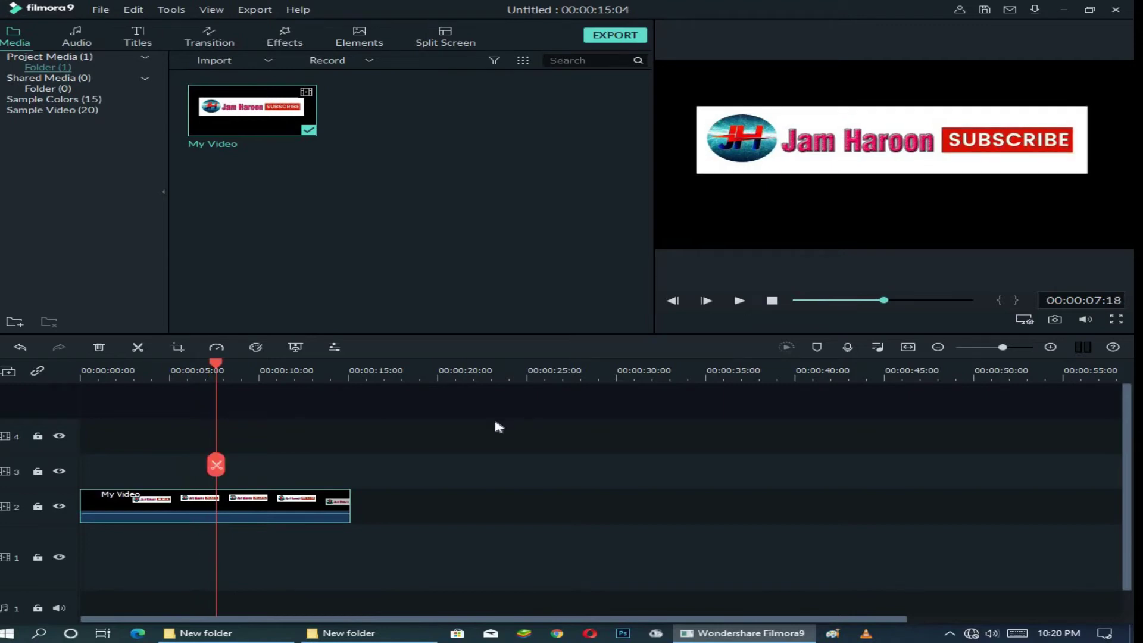
left_click(218, 466)
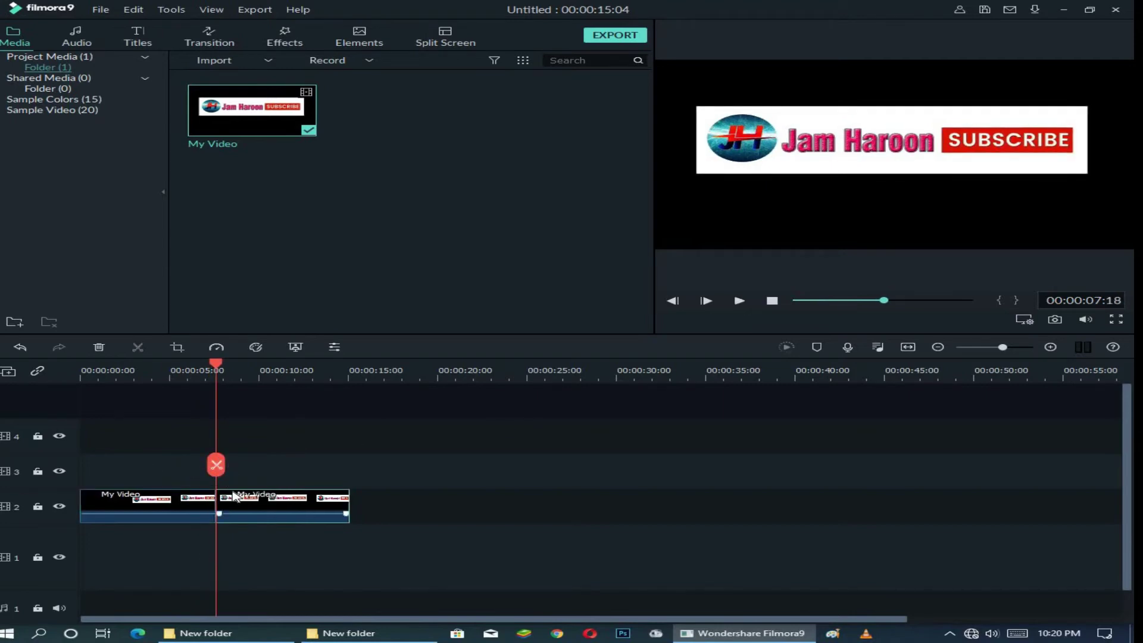
key("Delete")
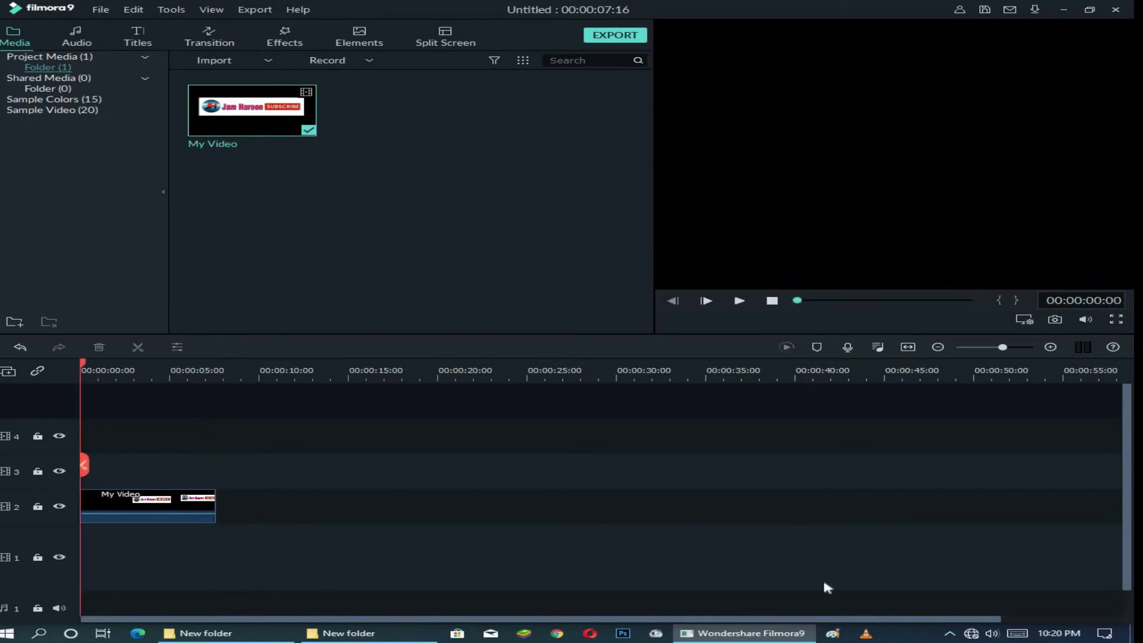
Step: Add the Untitled-2 image from New folder to track 3 above the My Video clip and preview the overlay
left_click(807, 633)
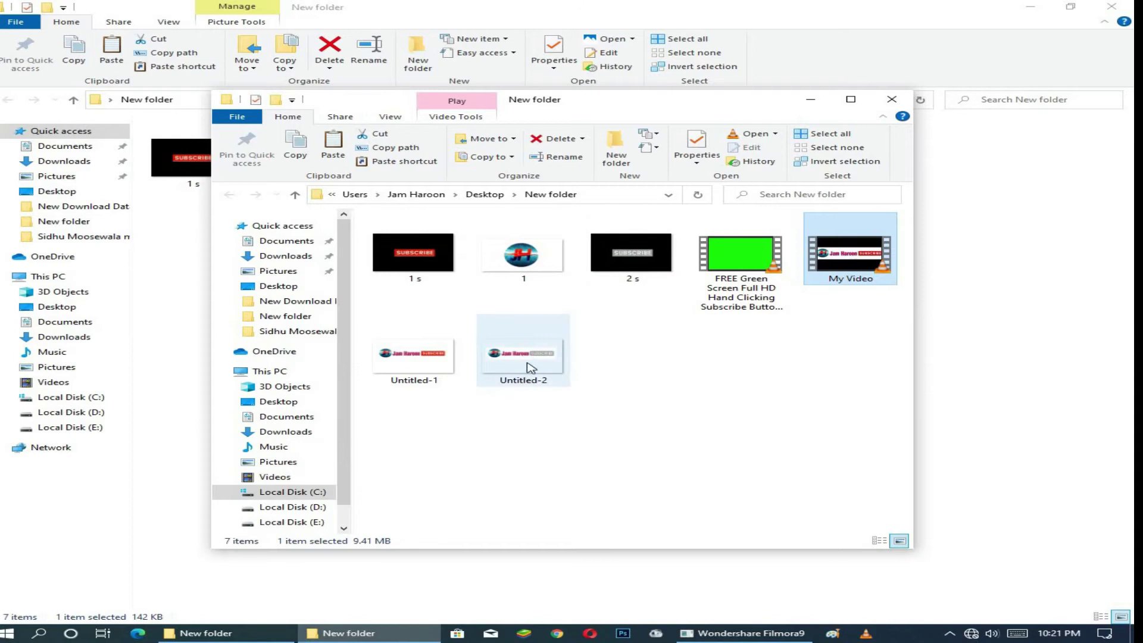
double_click(624, 107)
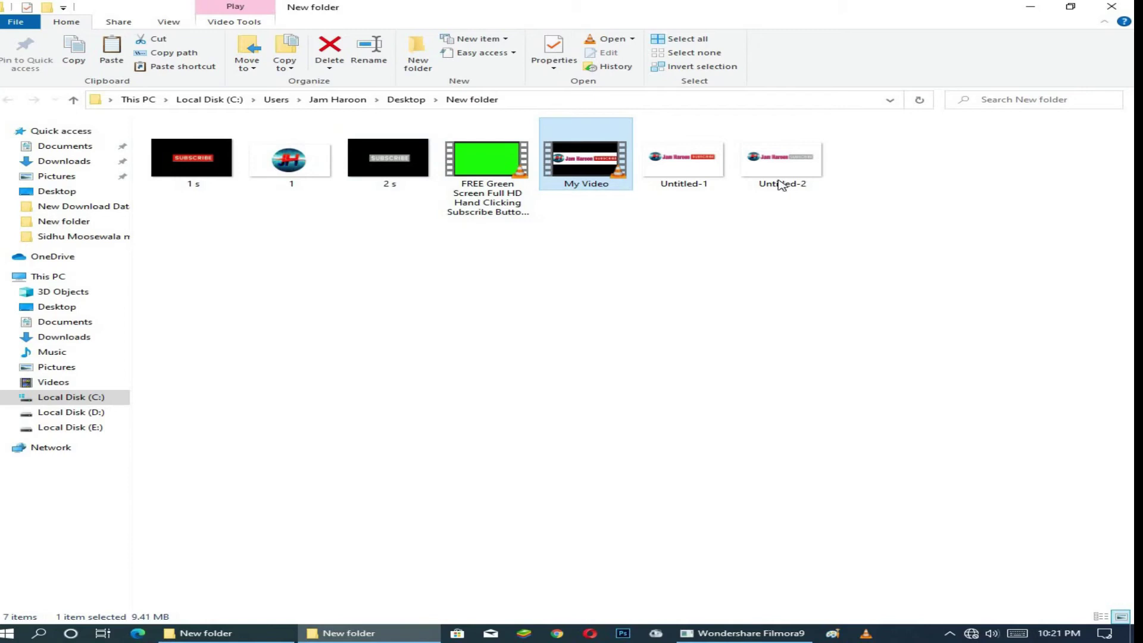
left_click_drag(782, 185, 138, 470)
left_click(742, 305)
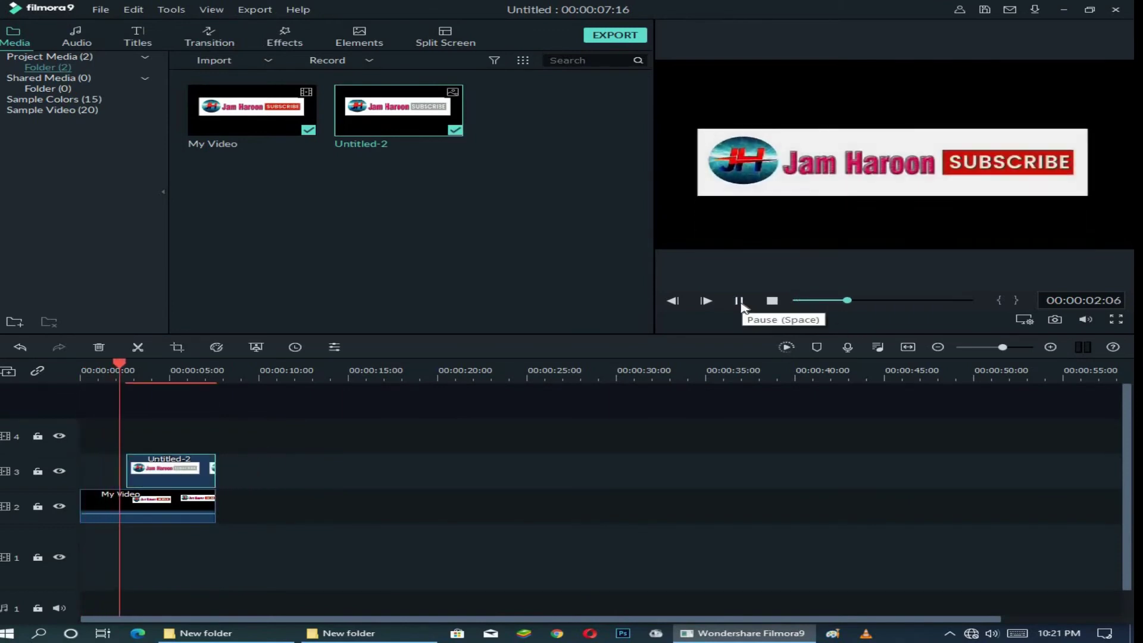
left_click(740, 301)
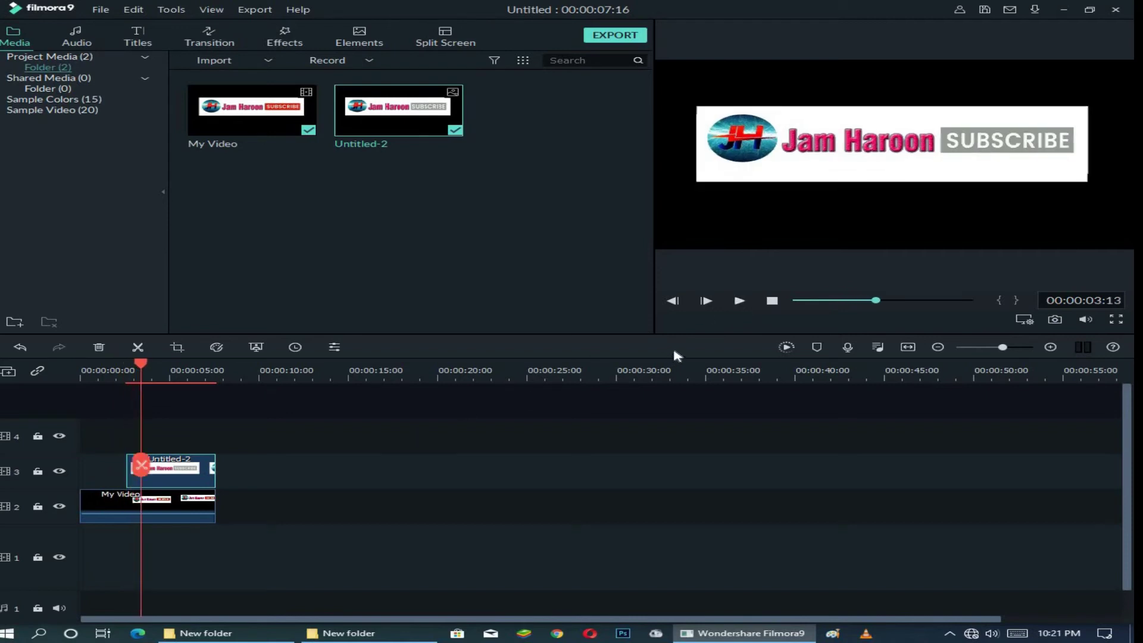
left_click(820, 157)
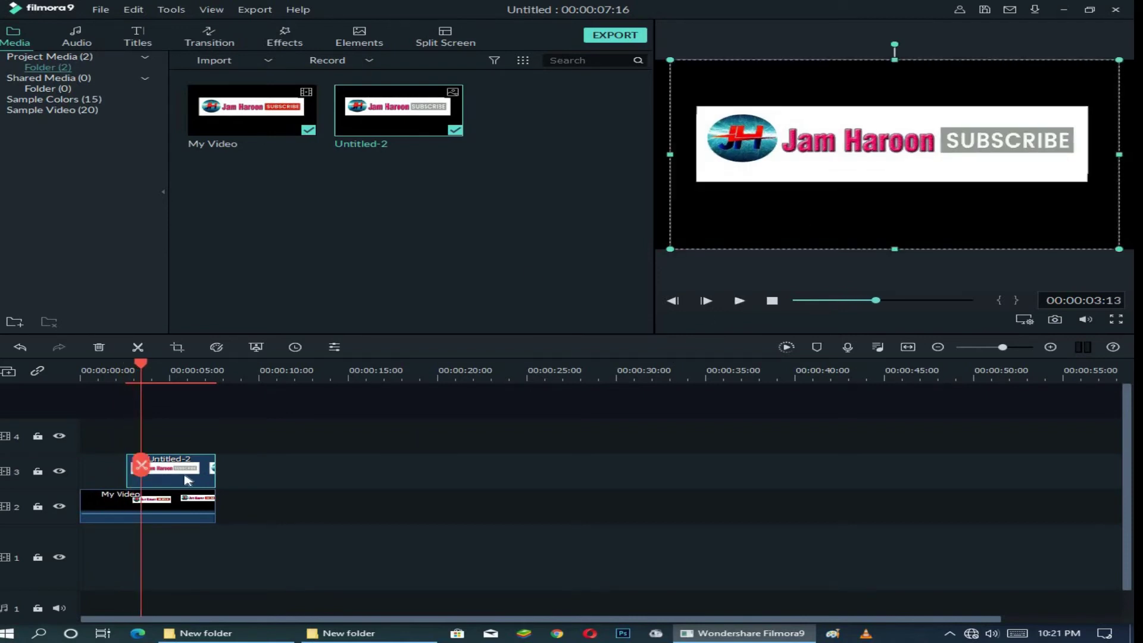
Step: Reposition and shorten the Untitled-2 clip on track 3 so that it ends together with My Video
left_click_drag(188, 480, 379, 480)
left_click(740, 302)
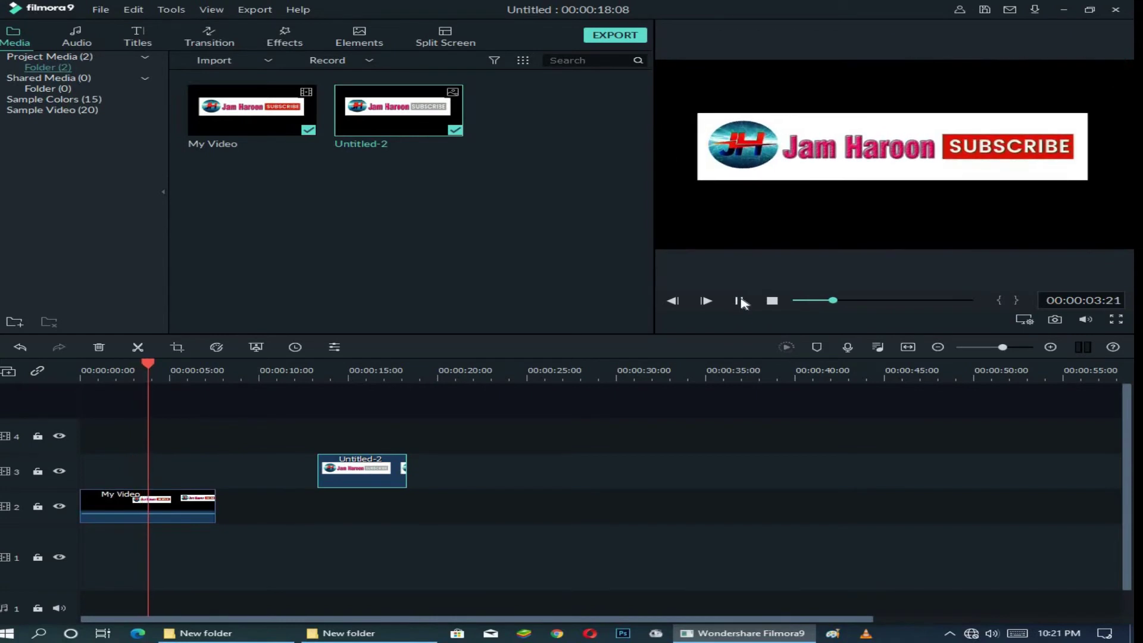
left_click(740, 301)
left_click_drag(405, 474, 216, 474)
Step: Trim the start of the Untitled-2 clip to about 00:00:05:12 and preview the switch to the grey SUBSCRIBE button
left_click(740, 301)
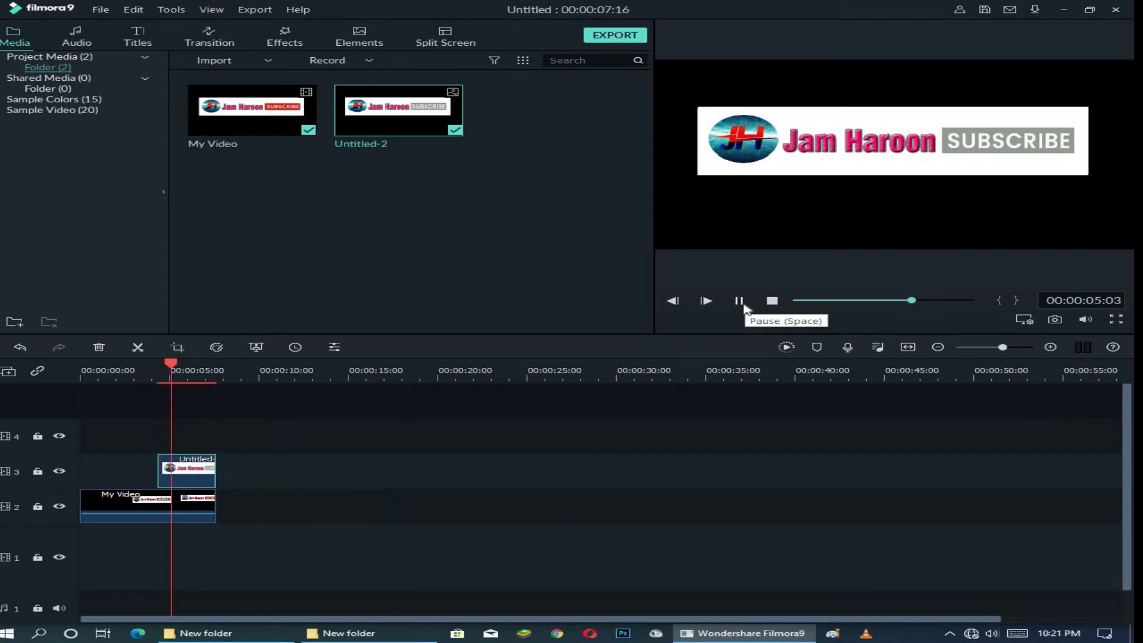
left_click(740, 302)
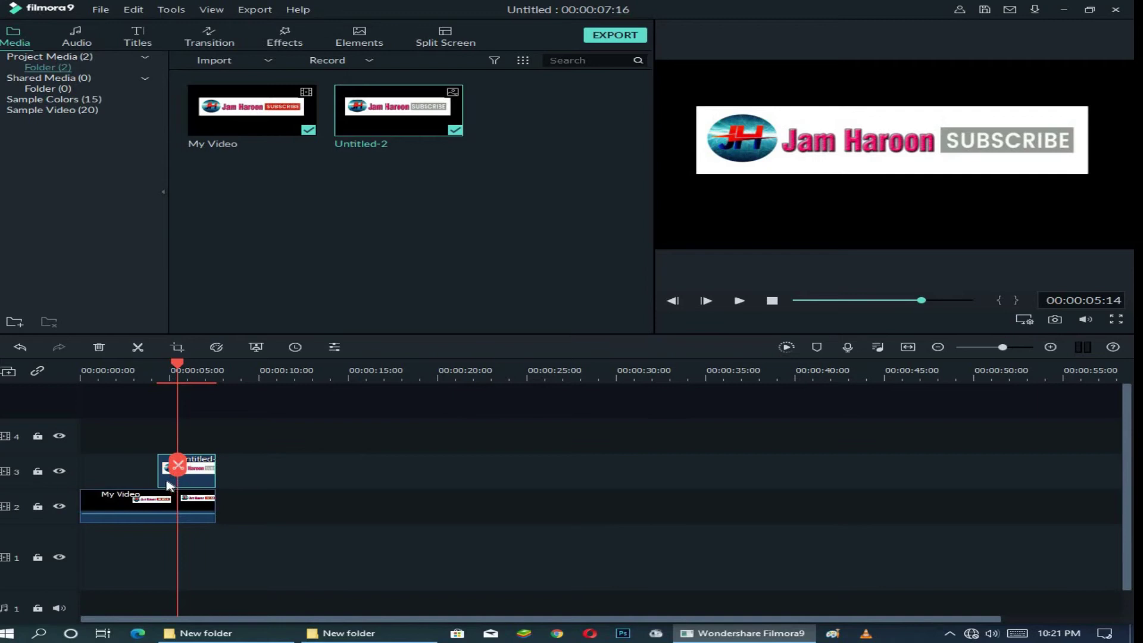
left_click_drag(156, 477, 216, 492)
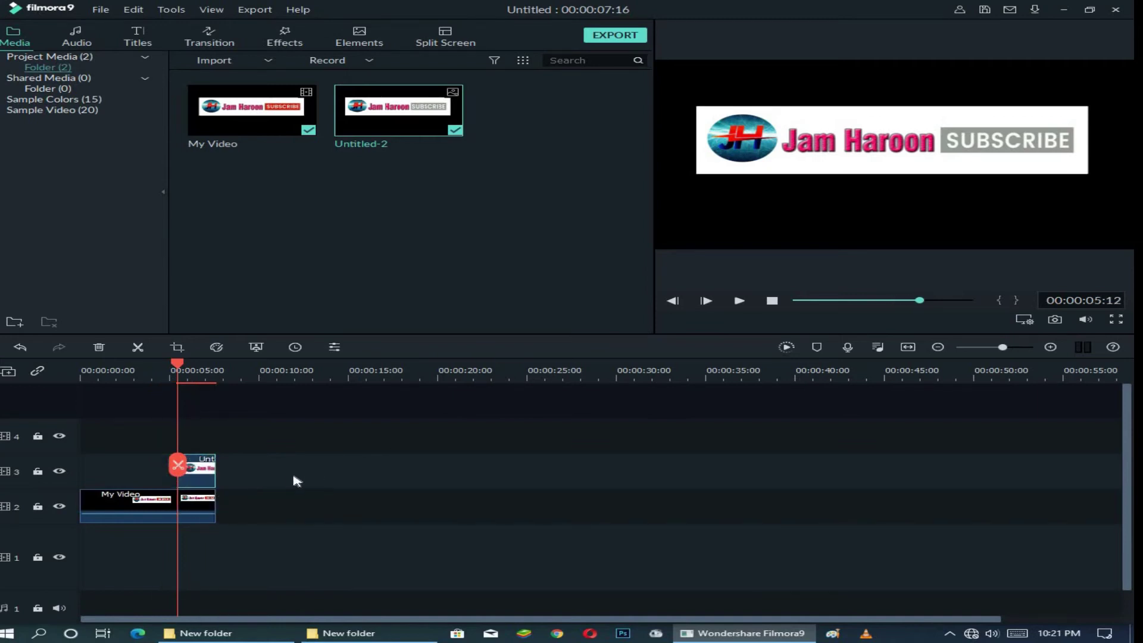
left_click(740, 301)
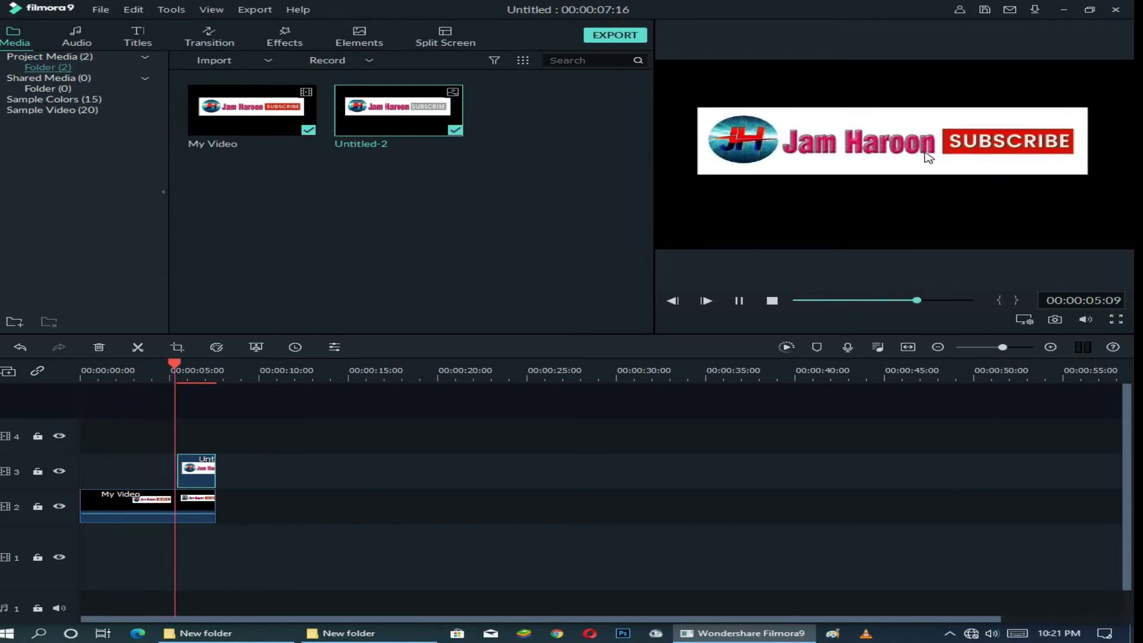
left_click(772, 301)
Step: Add the FREE Green Screen hand video to the start of track 4 and enable its Chroma Key with green selected
left_click(349, 633)
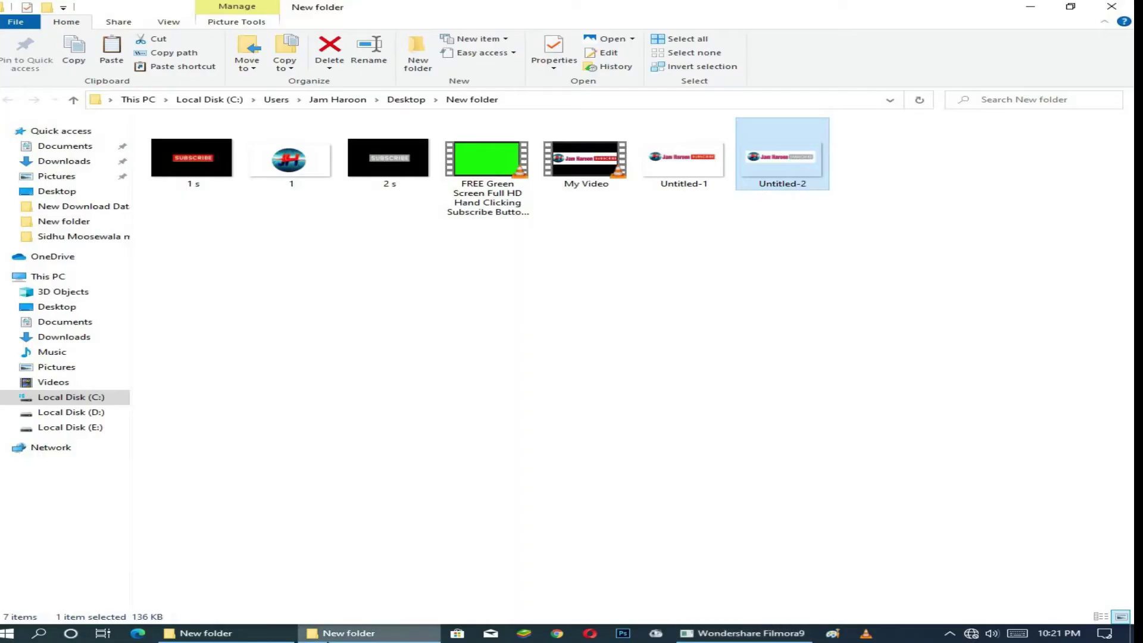
left_click_drag(783, 156, 189, 434)
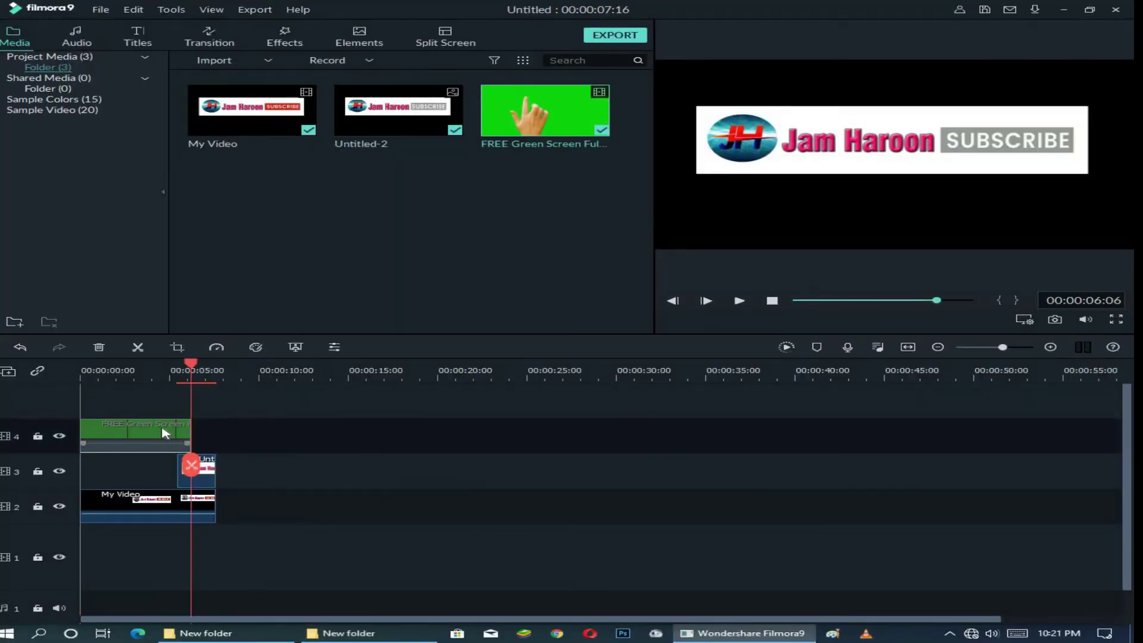
double_click(165, 433)
left_click(43, 112)
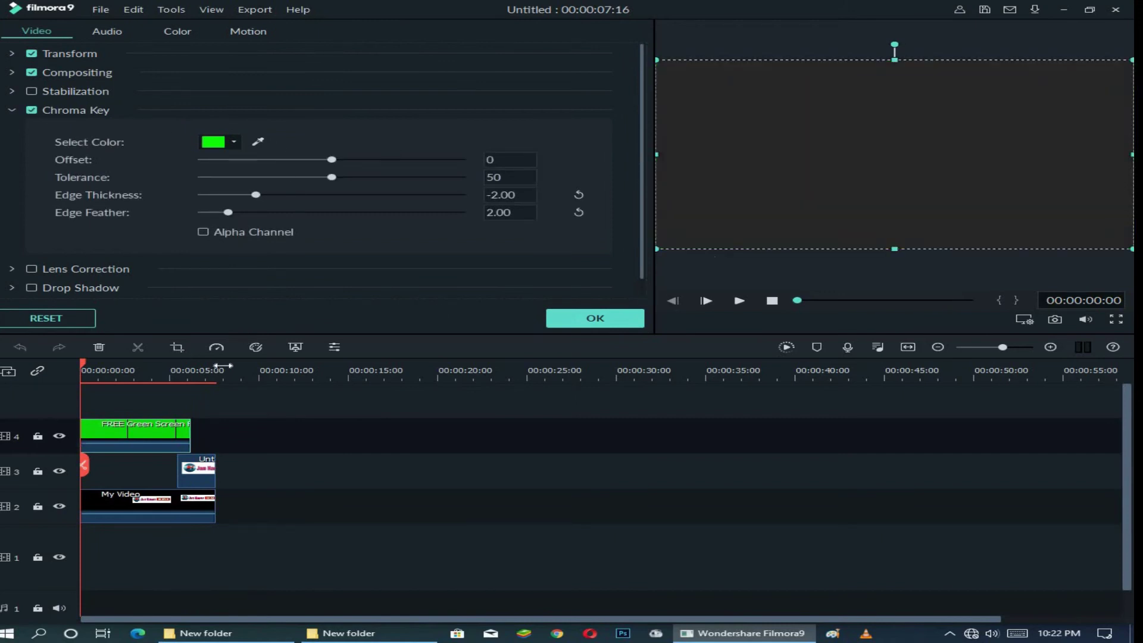
left_click(566, 318)
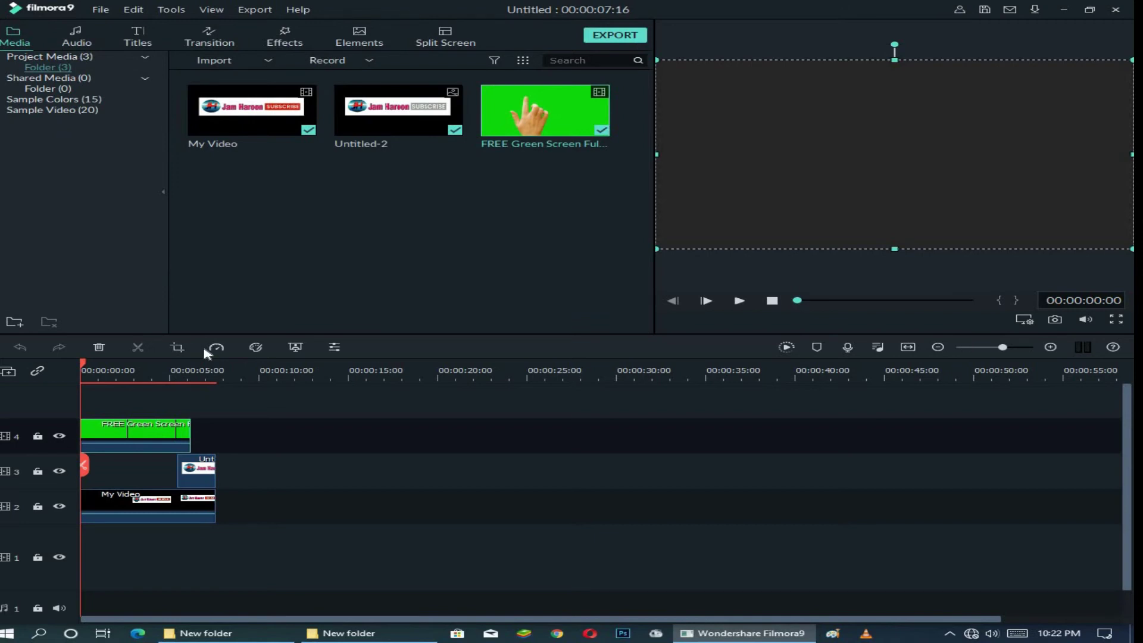
Step: Enlarge the green screen clip's crop frame, keeping Original Ratio, and apply the crop
key("alt+c")
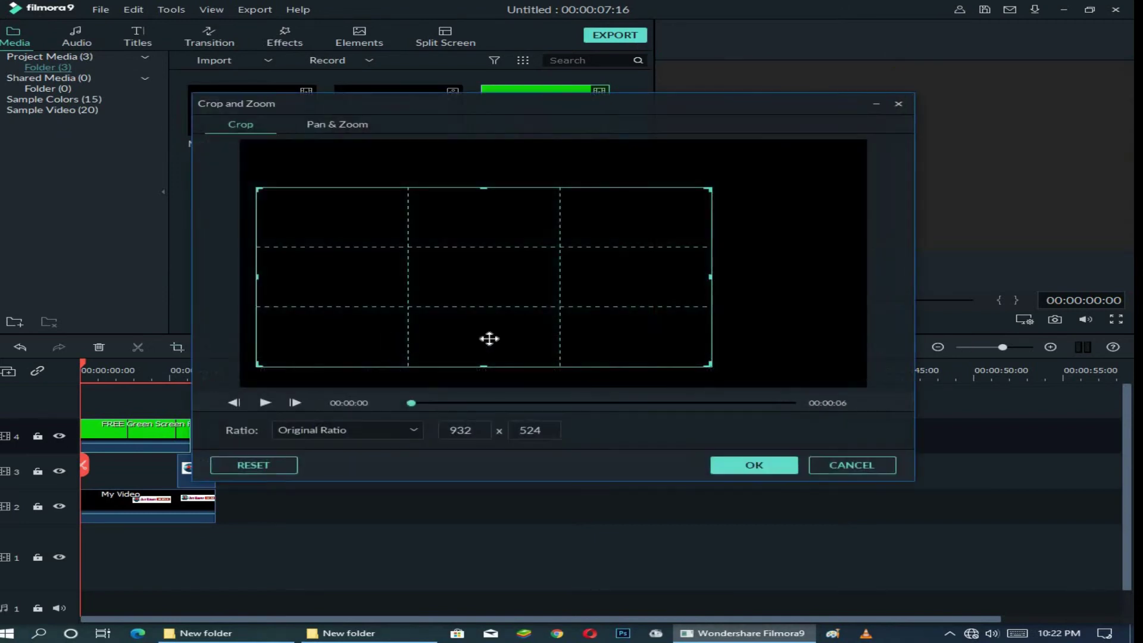
left_click_drag(523, 404, 479, 403)
left_click_drag(709, 365, 769, 406)
left_click(754, 465)
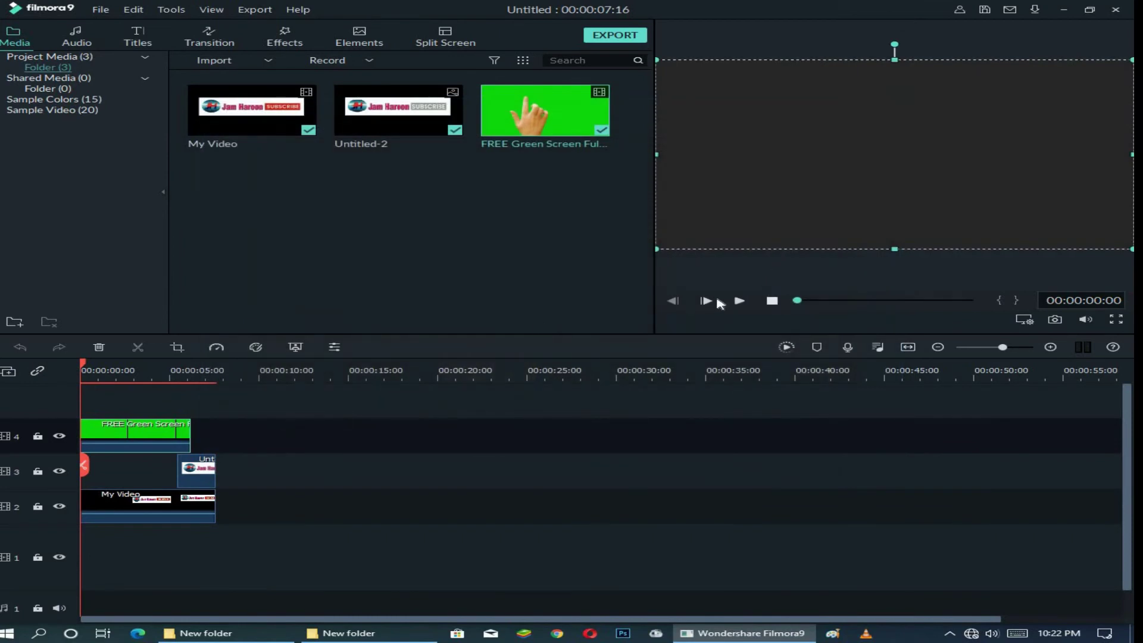
Step: Set the green screen clip's Chroma Key tolerance to 100 and preview the keyed hand
double_click(126, 432)
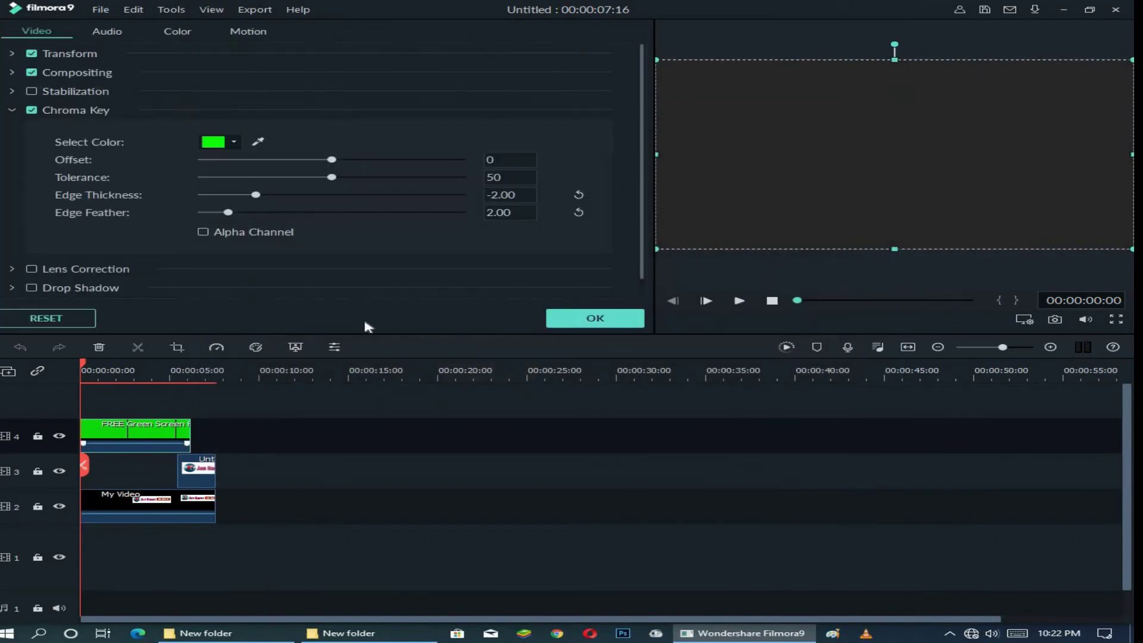
left_click_drag(386, 179, 792, 176)
left_click(595, 318)
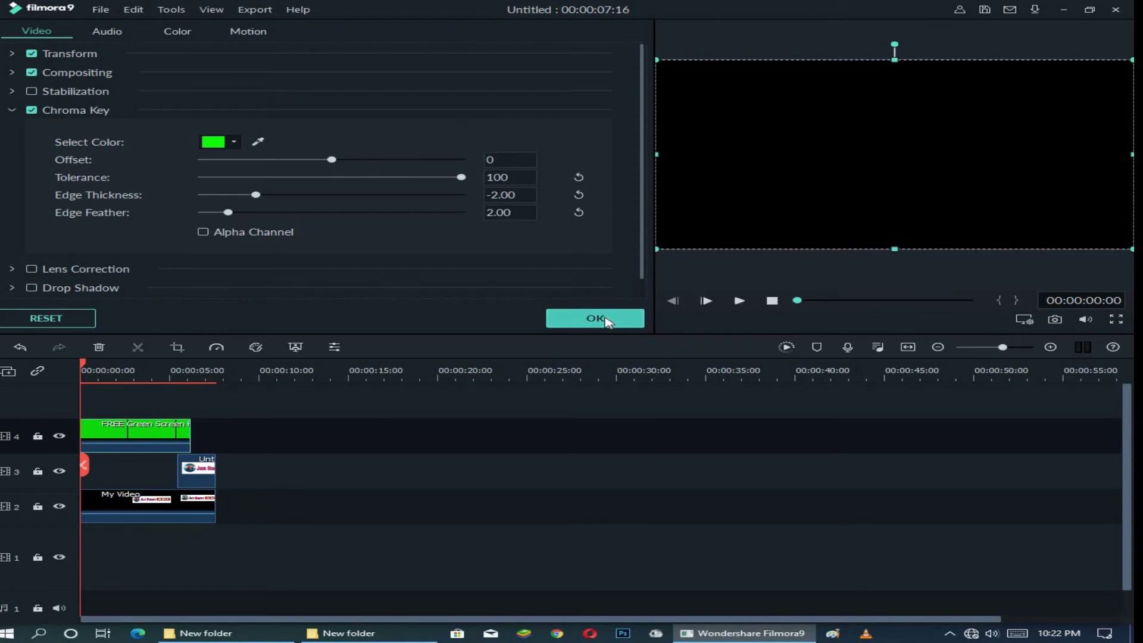
left_click(740, 303)
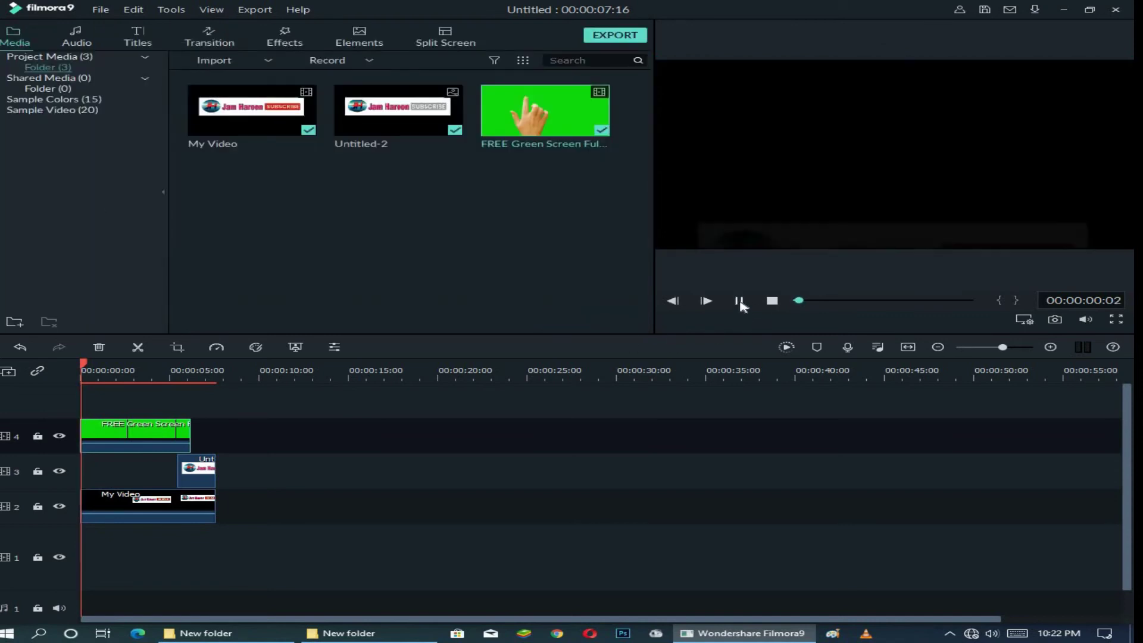
left_click(740, 301)
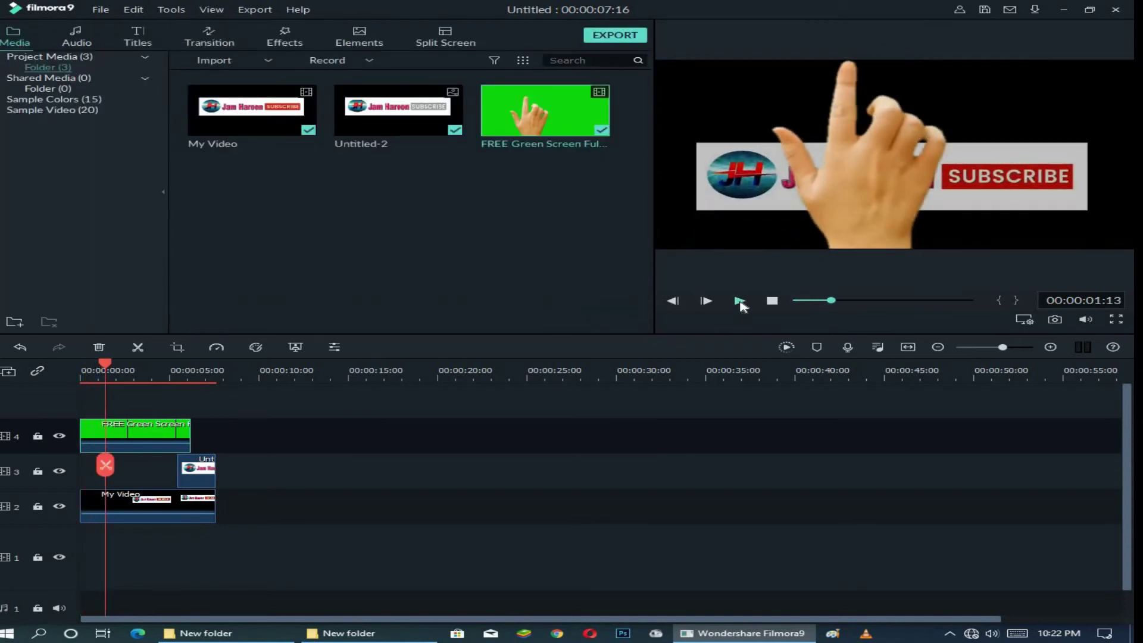
Step: Scale down the hand overlay and position it over the red SUBSCRIBE button in the preview
double_click(168, 440)
left_click_drag(1130, 248, 1017, 202)
left_click_drag(833, 167, 905, 219)
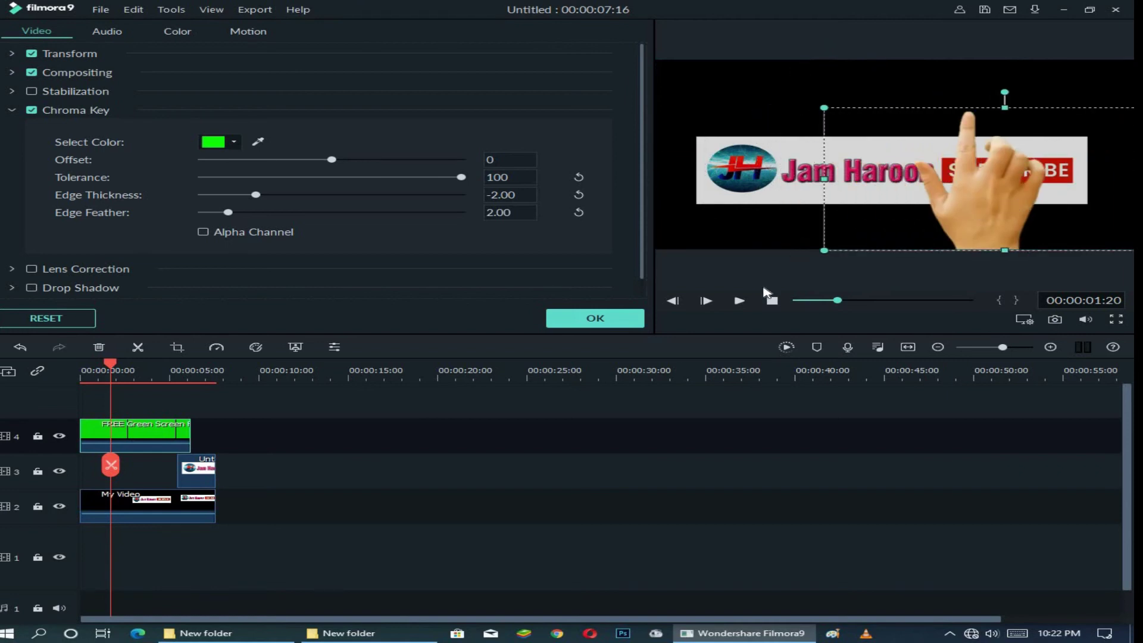
Step: Move the green screen clip on track 4 to start at 00:00:03:17 and preview its timing
left_click(740, 300)
left_click(740, 300)
mouse_move(130, 472)
left_mouse_down()
mouse_move(196, 472)
mouse_move(146, 479)
left_mouse_up()
left_click_drag(140, 424, 225, 434)
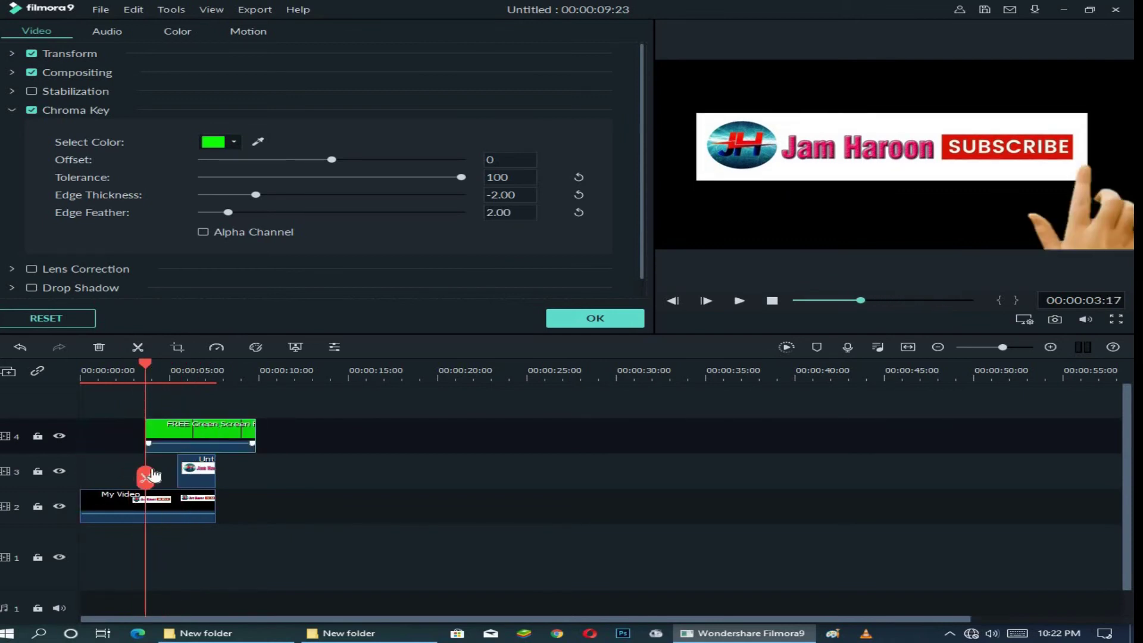
left_click(740, 301)
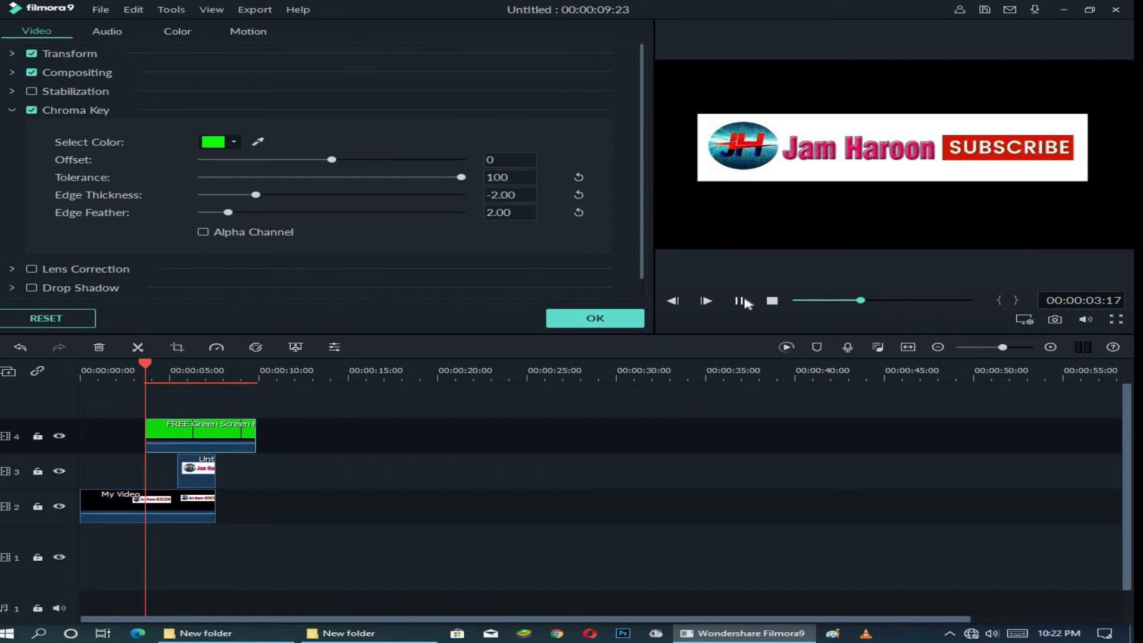
left_click(739, 304)
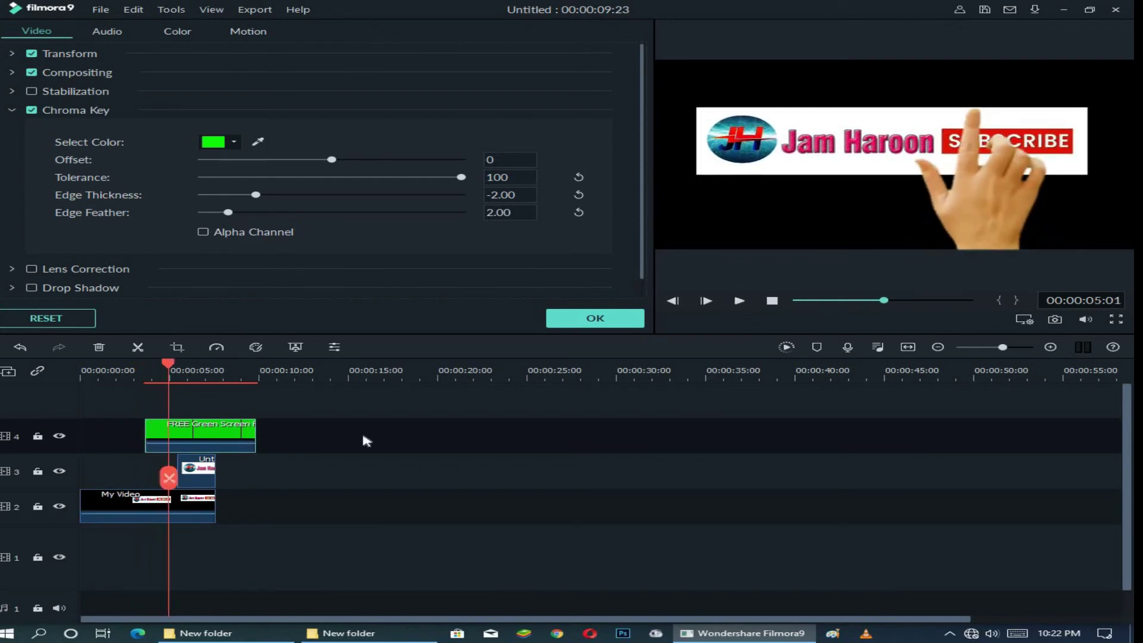
Step: Shift the hand overlay slightly right and down at 00:00:05:20 so the fingertip sits on the SUBSCRIBE button
left_click_drag(169, 477, 150, 476)
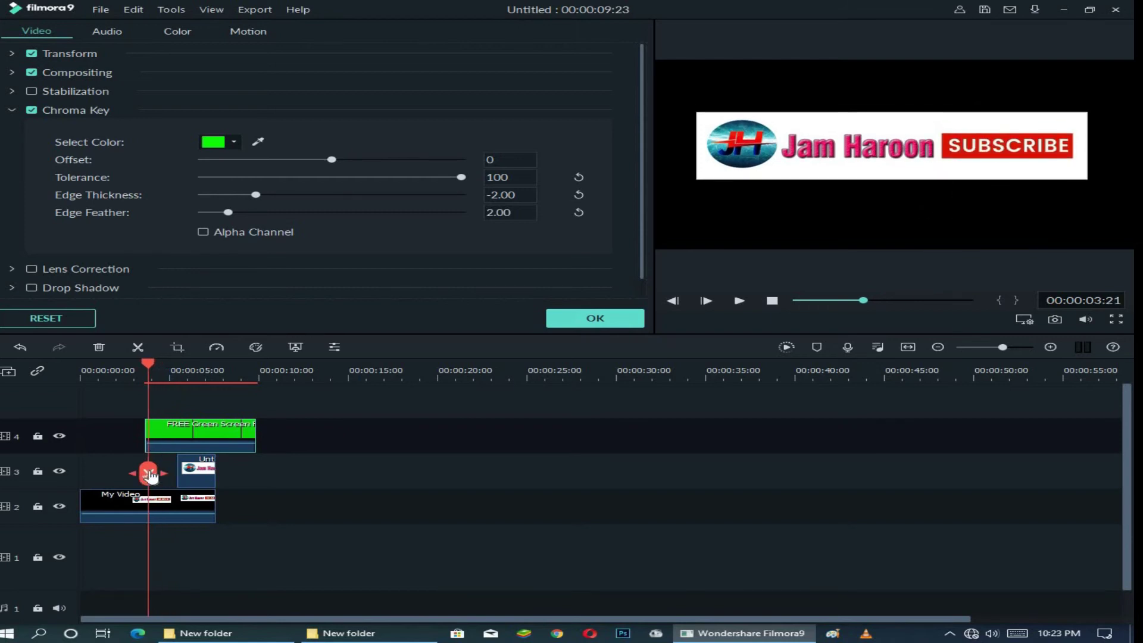
left_click(740, 300)
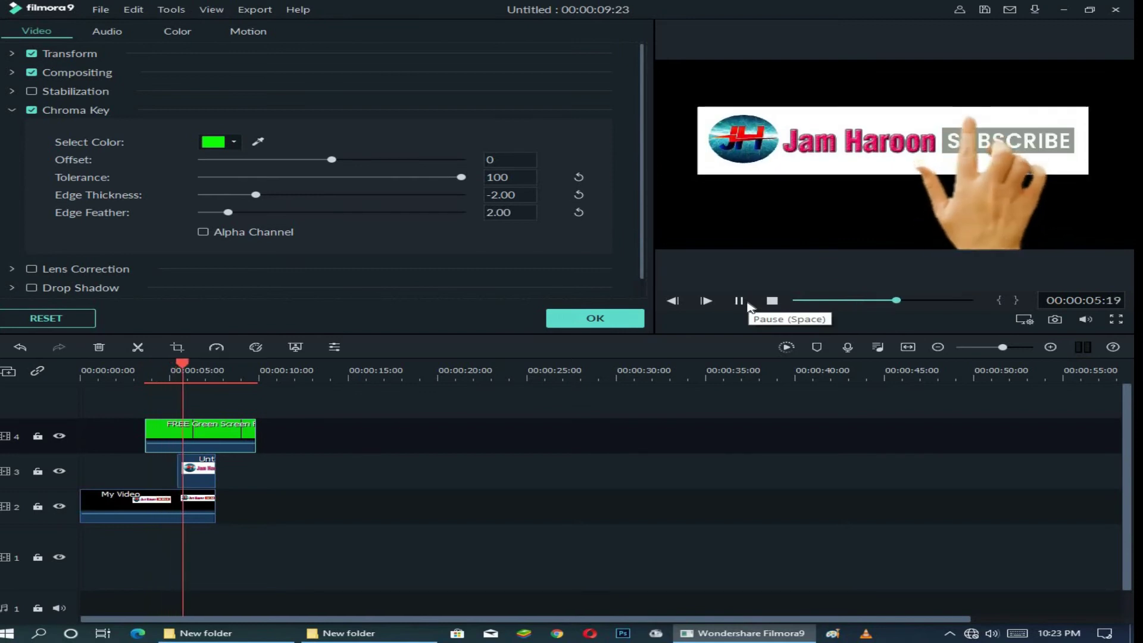
left_click(745, 303)
left_click(244, 430)
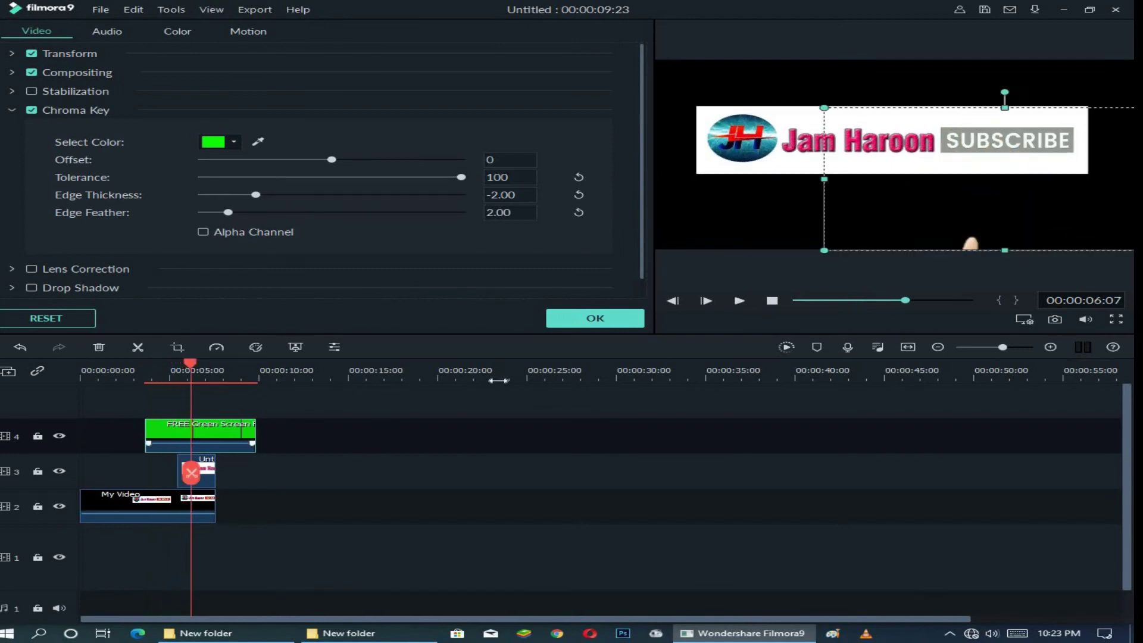
left_click_drag(197, 476, 189, 476)
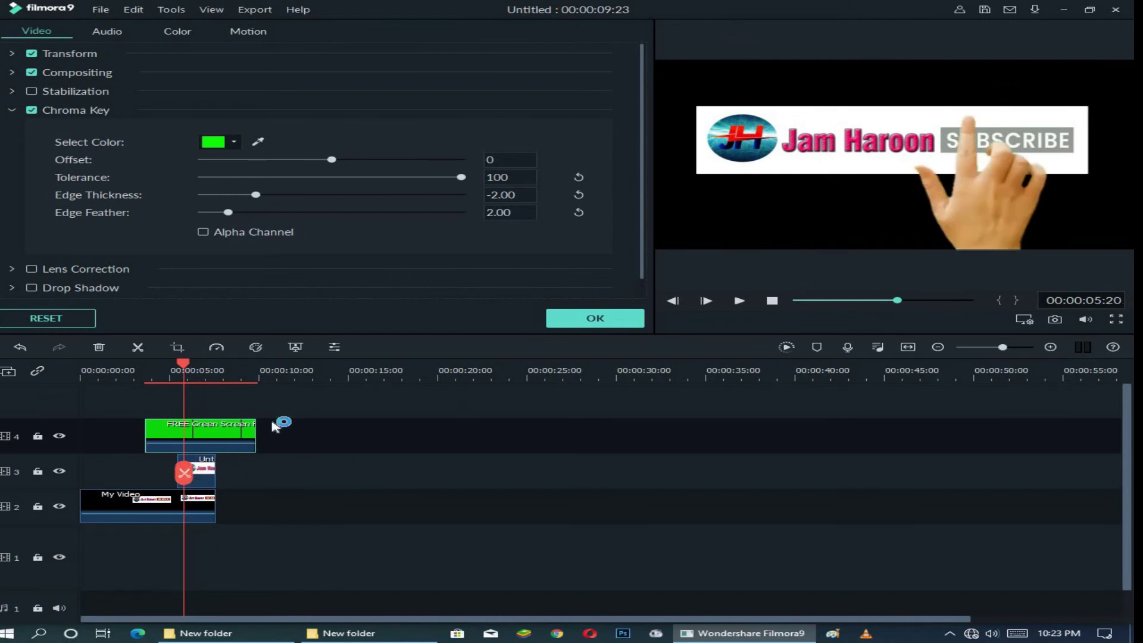
left_click(191, 441)
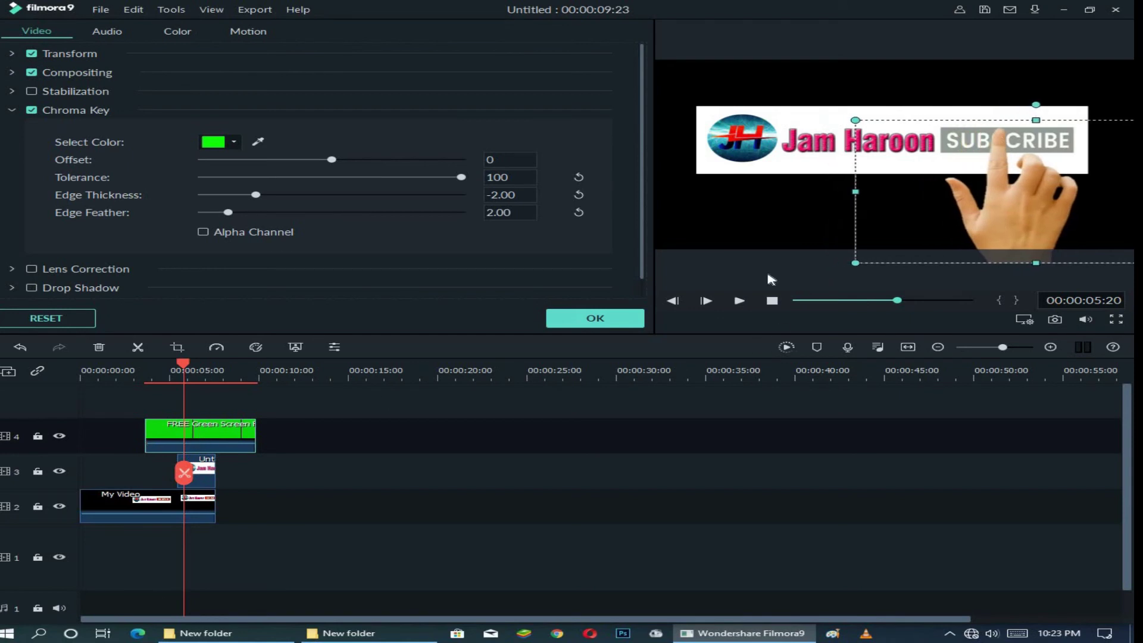
left_click(772, 302)
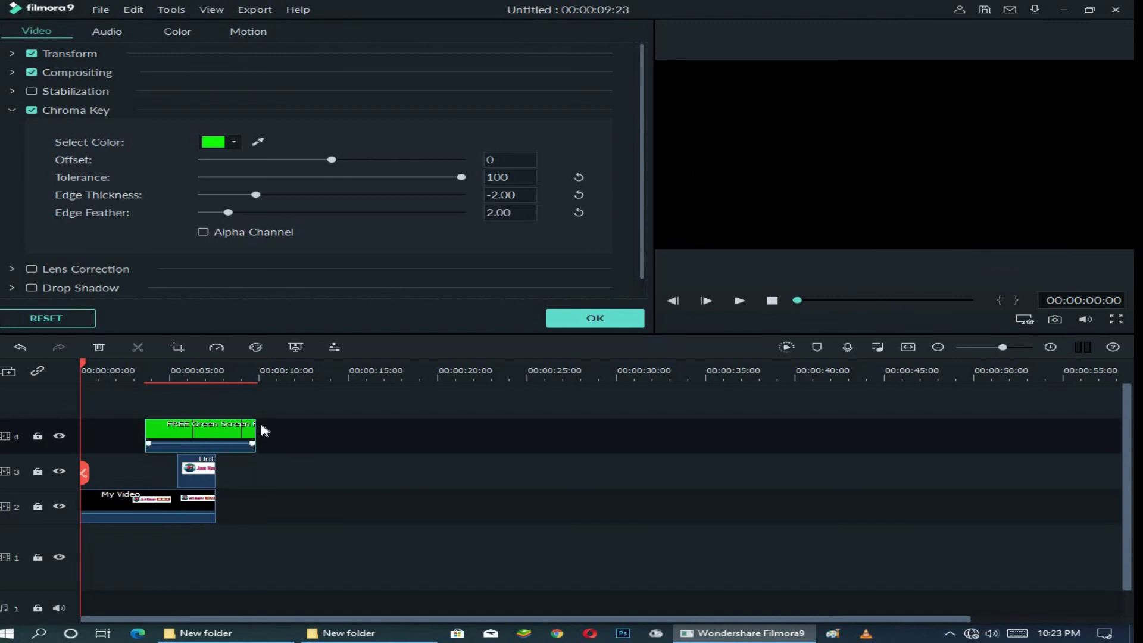
Step: Trim the end of the green screen clip to match My Video, apply its settings and play the finished animation
left_click_drag(256, 427, 216, 427)
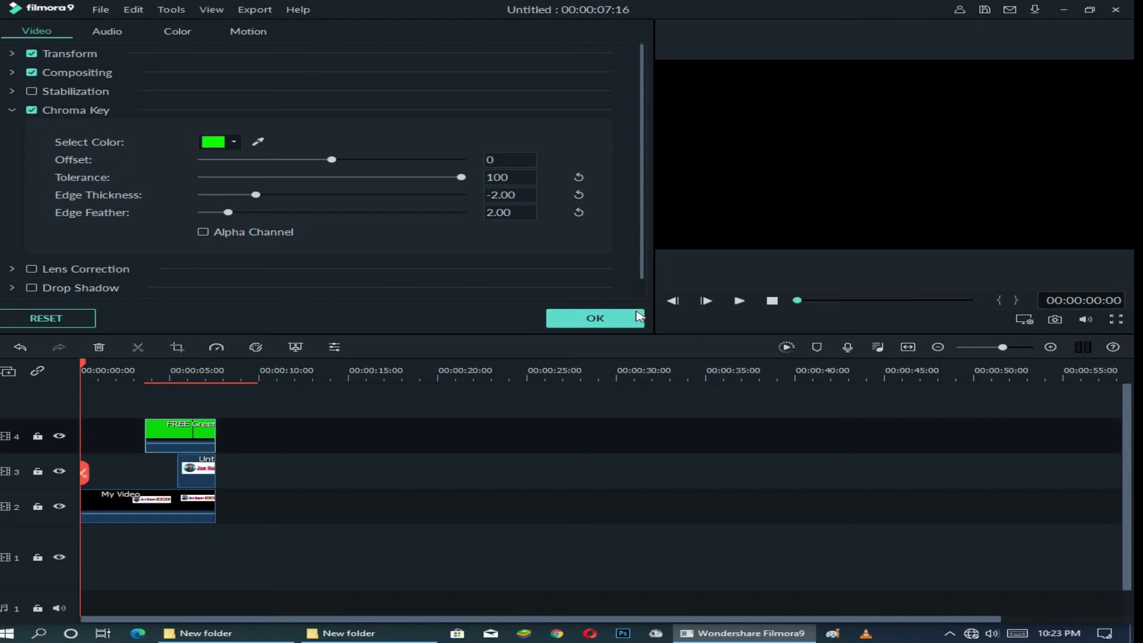
left_click(637, 317)
left_click(738, 301)
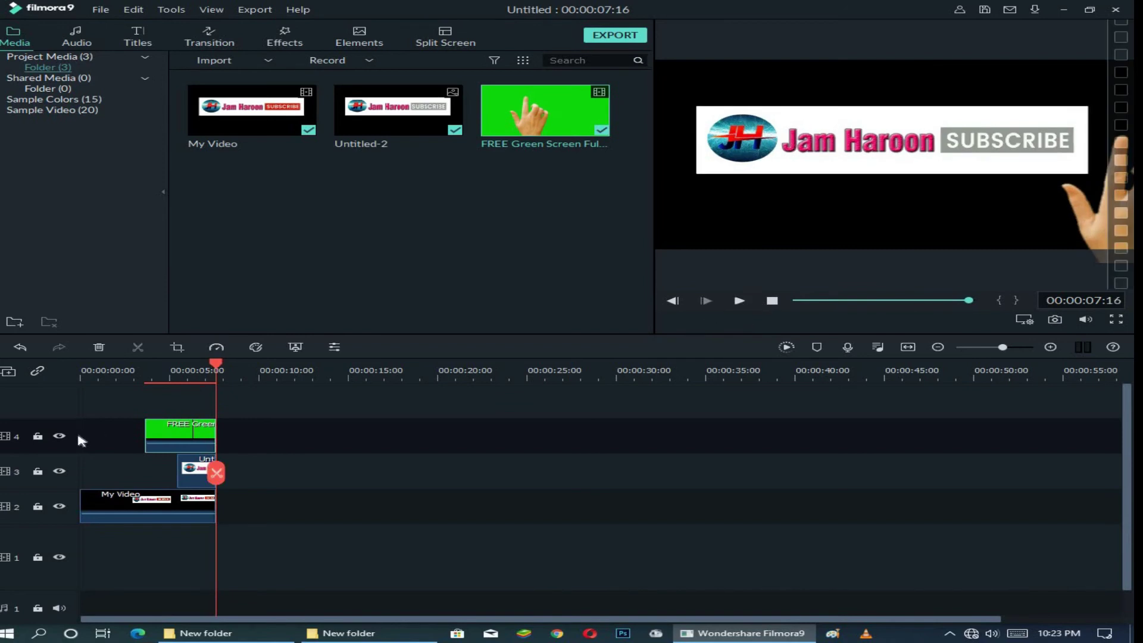
Step: Open the green screen clip's settings and play the animation from 00:00:03:17 to check the hand overlay
double_click(188, 435)
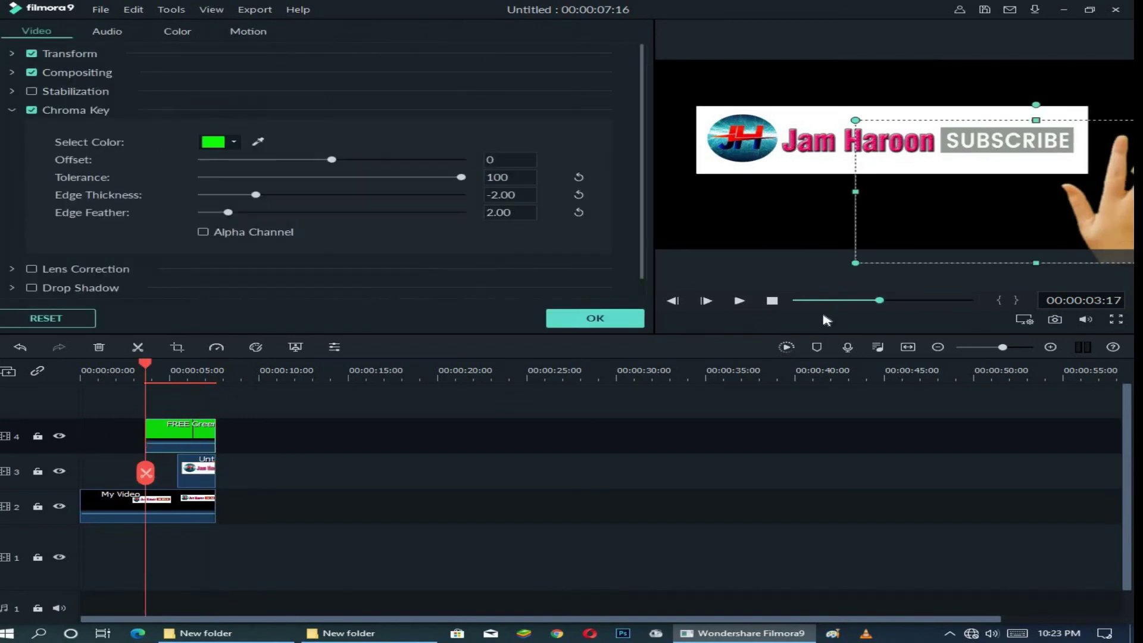
left_click(747, 301)
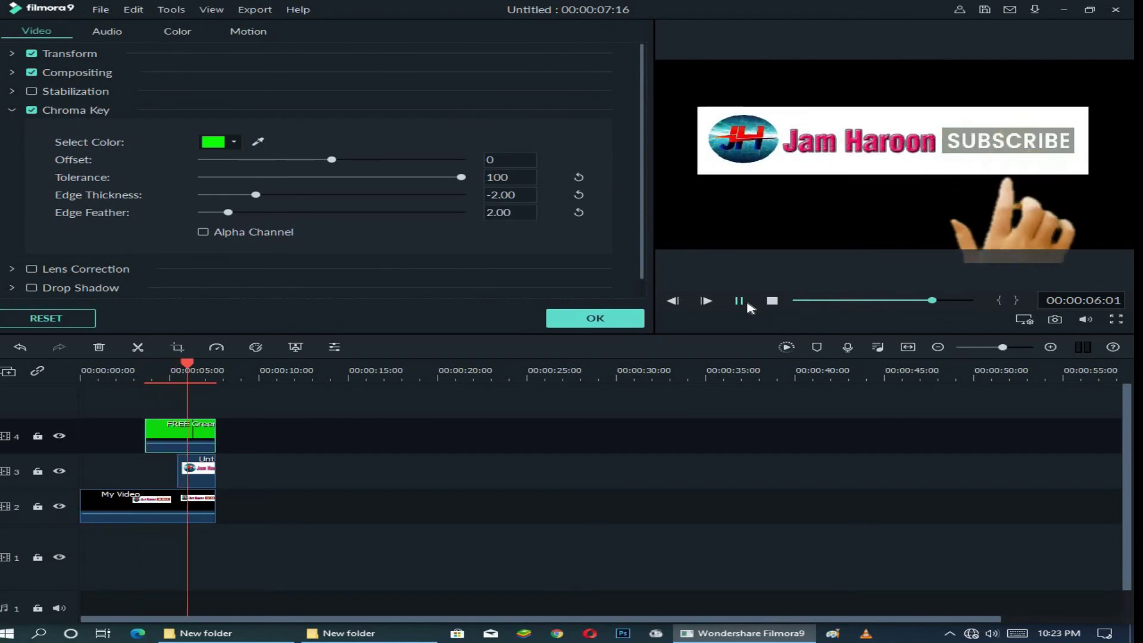
left_click(748, 305)
left_click(748, 304)
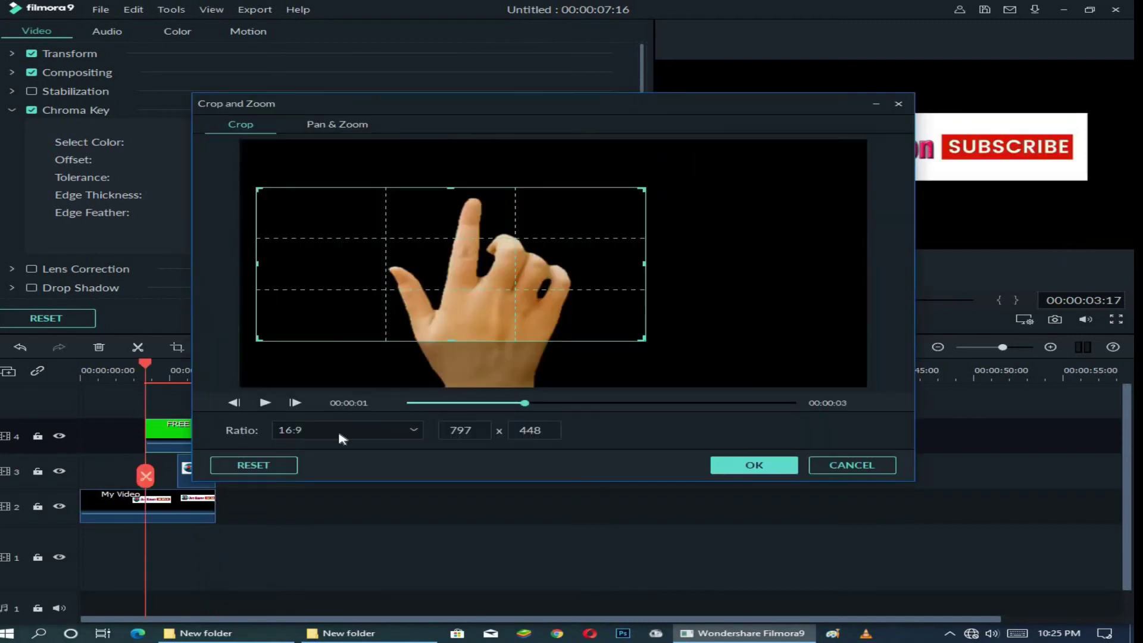
Step: Crop the green screen clip to a 9:16 frame of 405 x 720 enclosing the whole hand
left_click(338, 430)
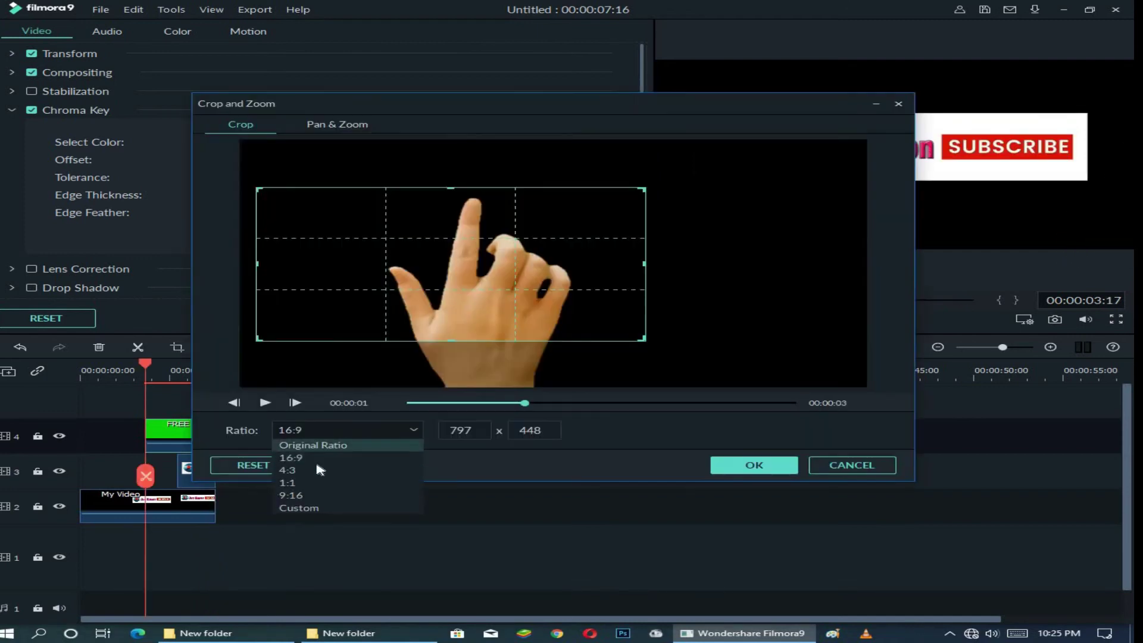
left_click(307, 498)
left_click_drag(377, 338, 458, 334)
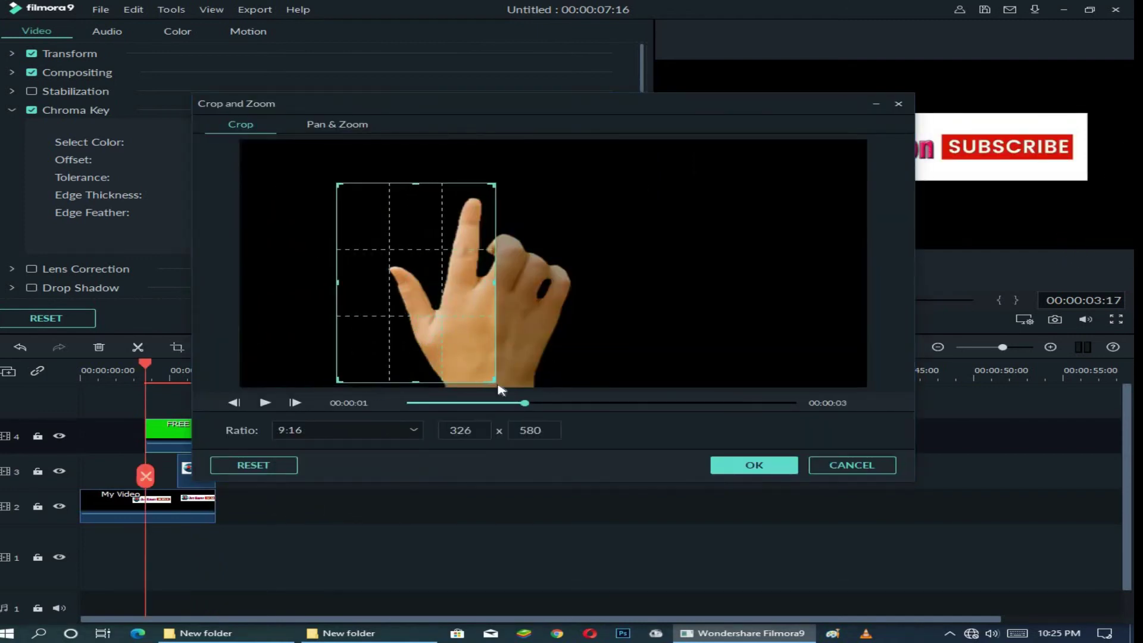
left_click_drag(494, 380, 538, 387)
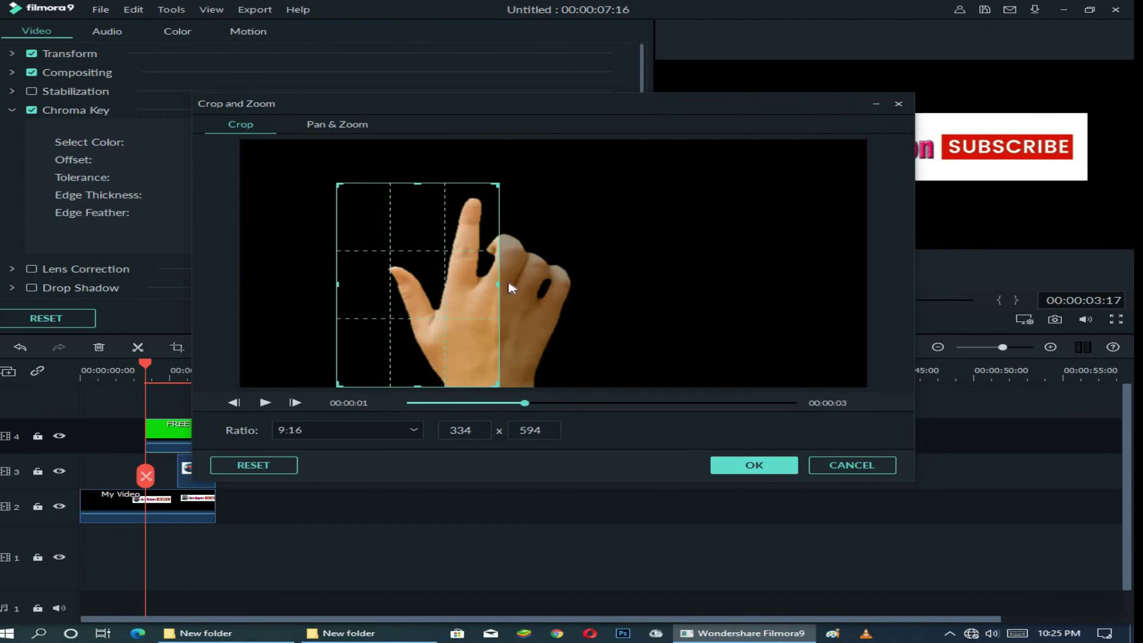
left_click_drag(499, 287, 508, 275)
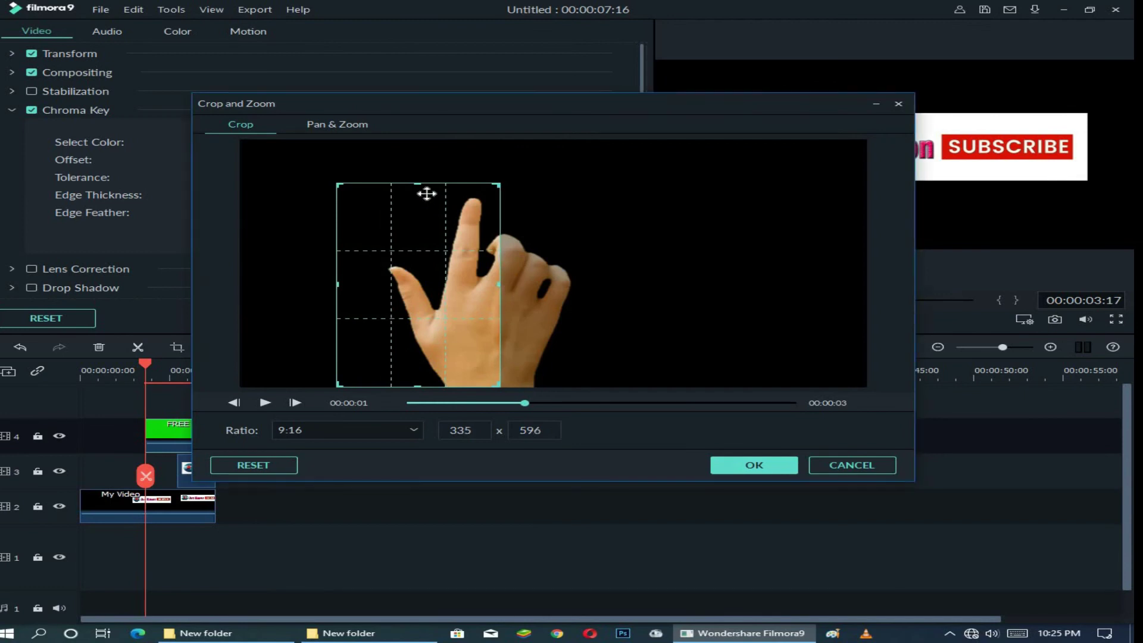
left_click_drag(426, 194, 450, 123)
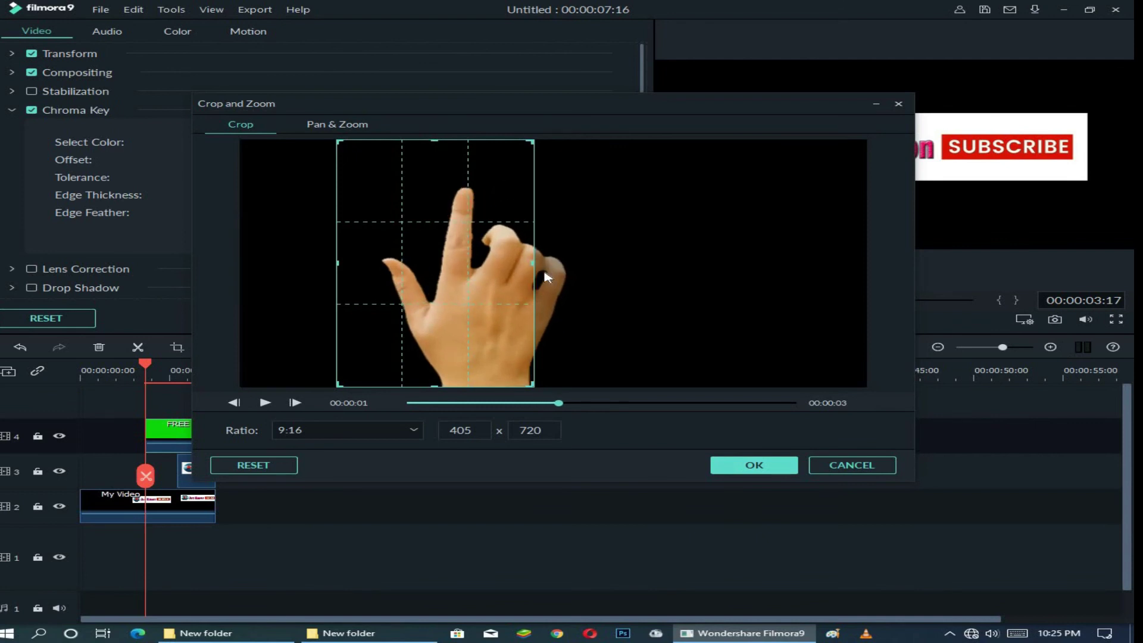
left_click_drag(532, 268, 532, 268)
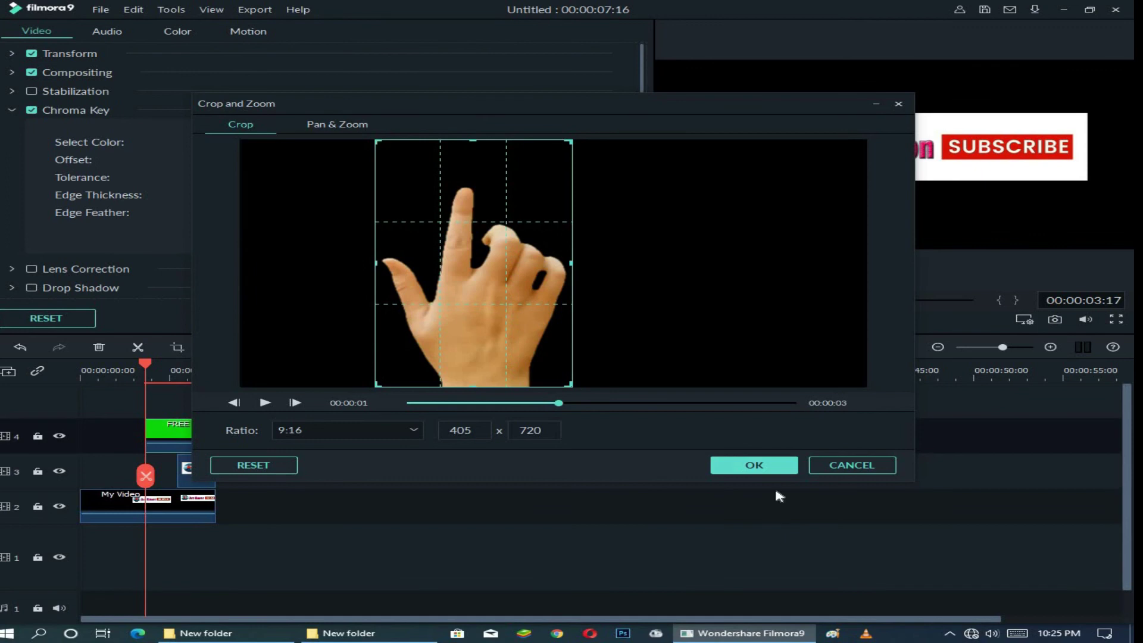
left_click(760, 468)
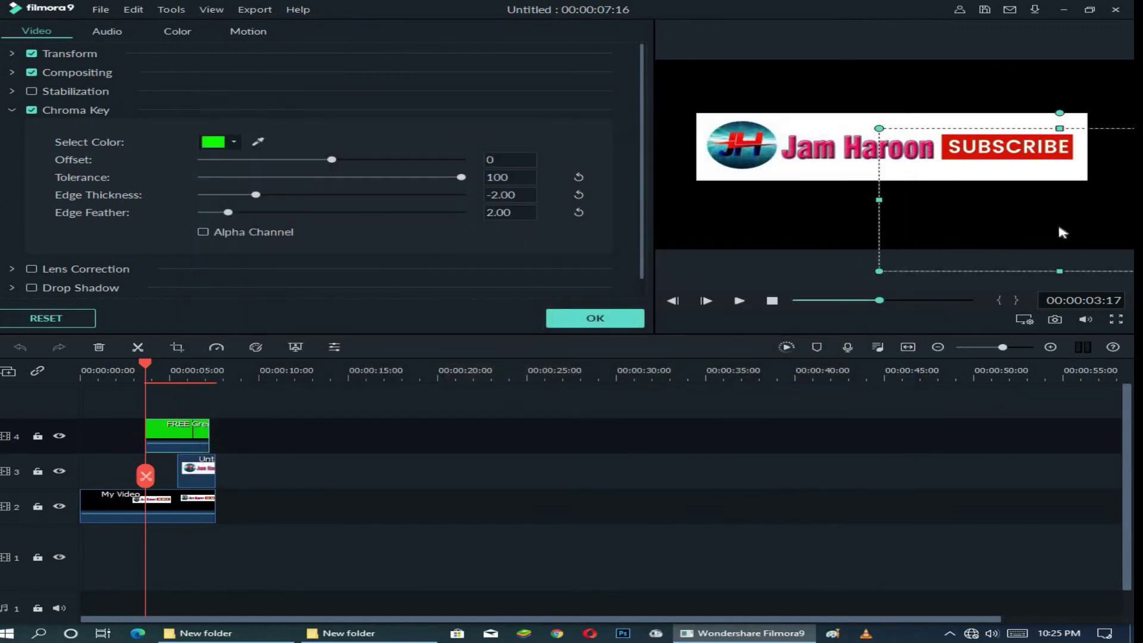
Step: Move the cropped hand overlay left under the SUBSCRIBE button and preview its timing up to 00:00:05:17
left_click_drag(1034, 206, 977, 205)
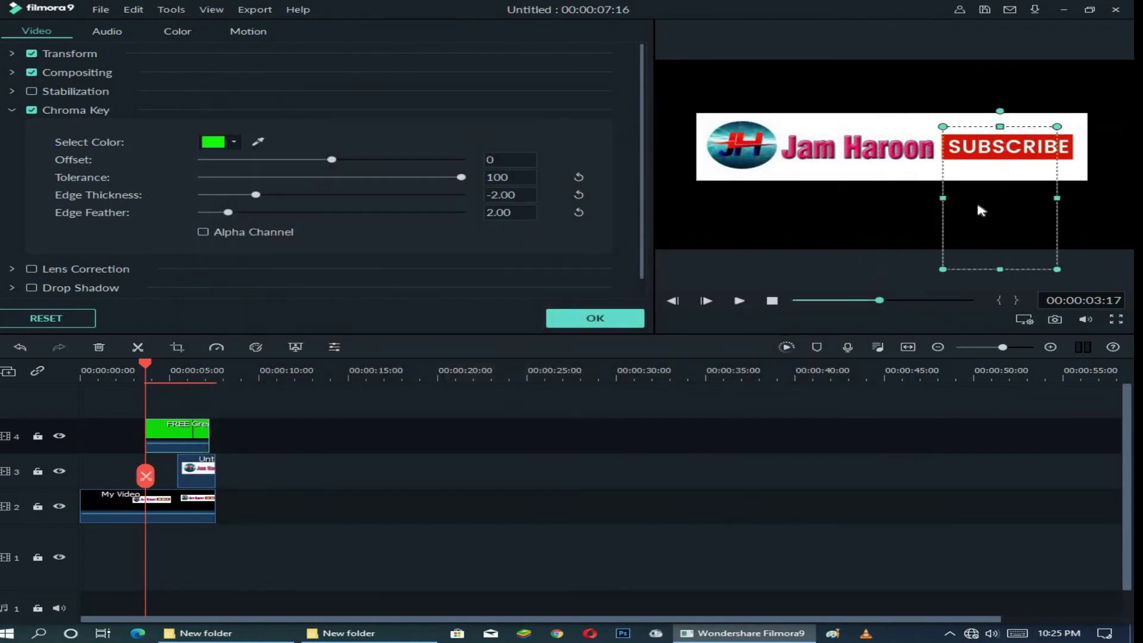
key("space")
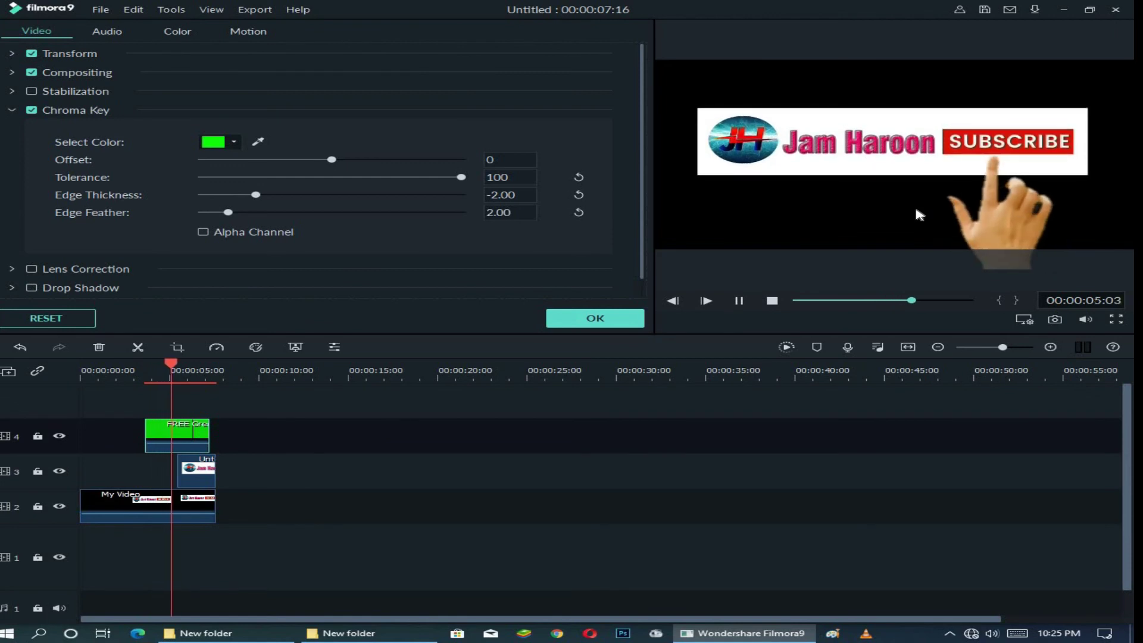
key("space")
Step: Nudge the hand overlay straight up at 00:00:05:17 until the fingertip rests on the SUBSCRIBE button
left_click(1029, 215)
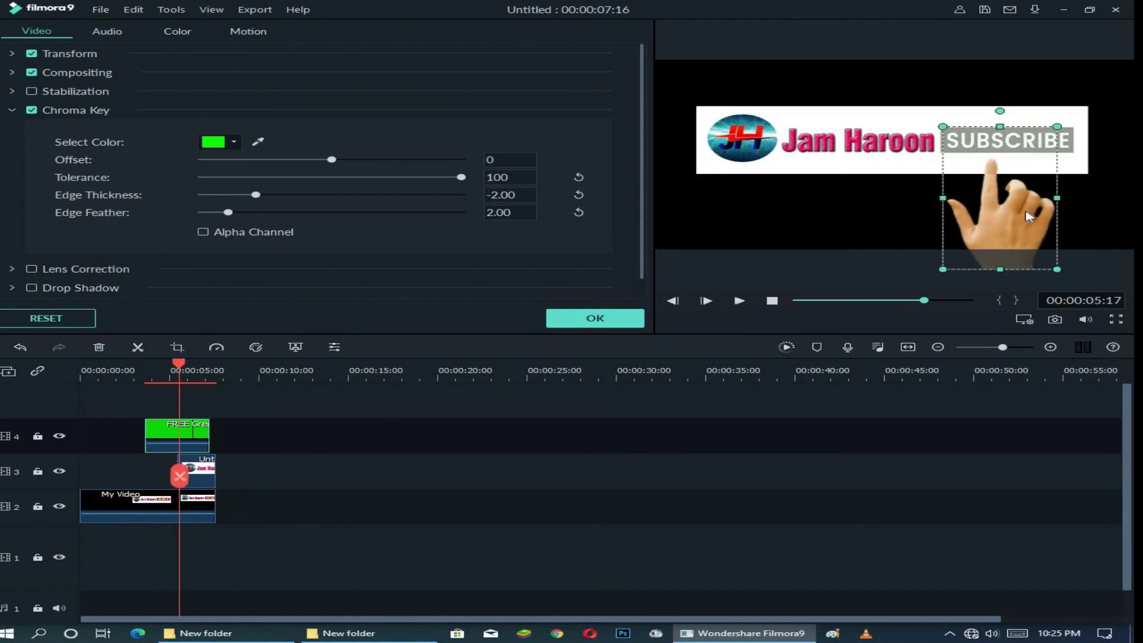
key("Up")
key("Up")
key("Up")
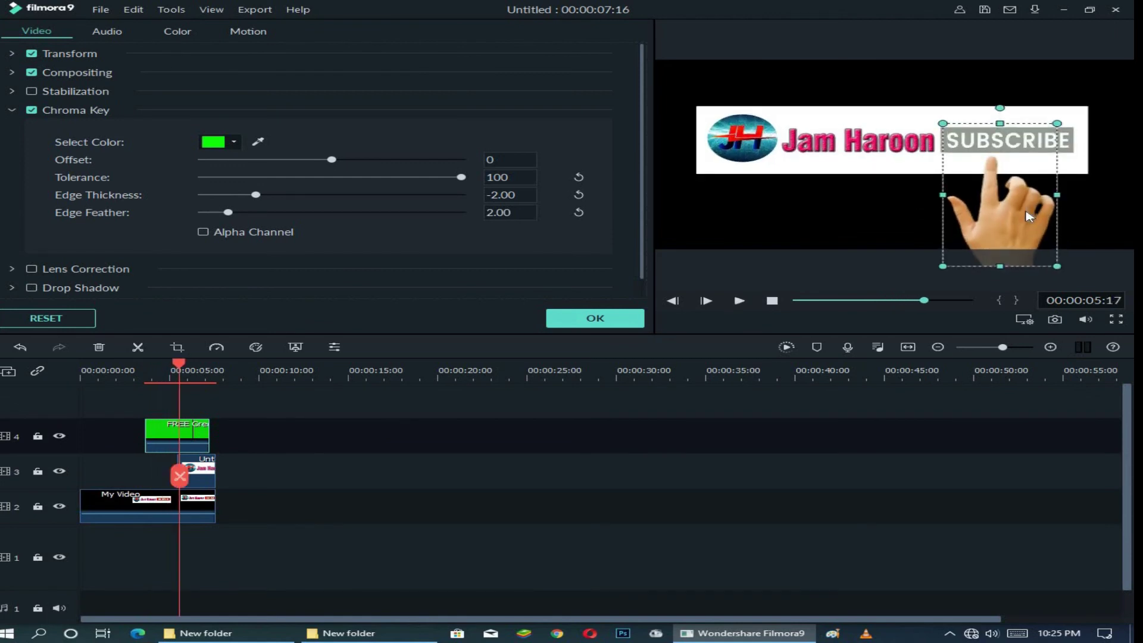
key("Up")
key("Up")
key("Up")
key("Up")
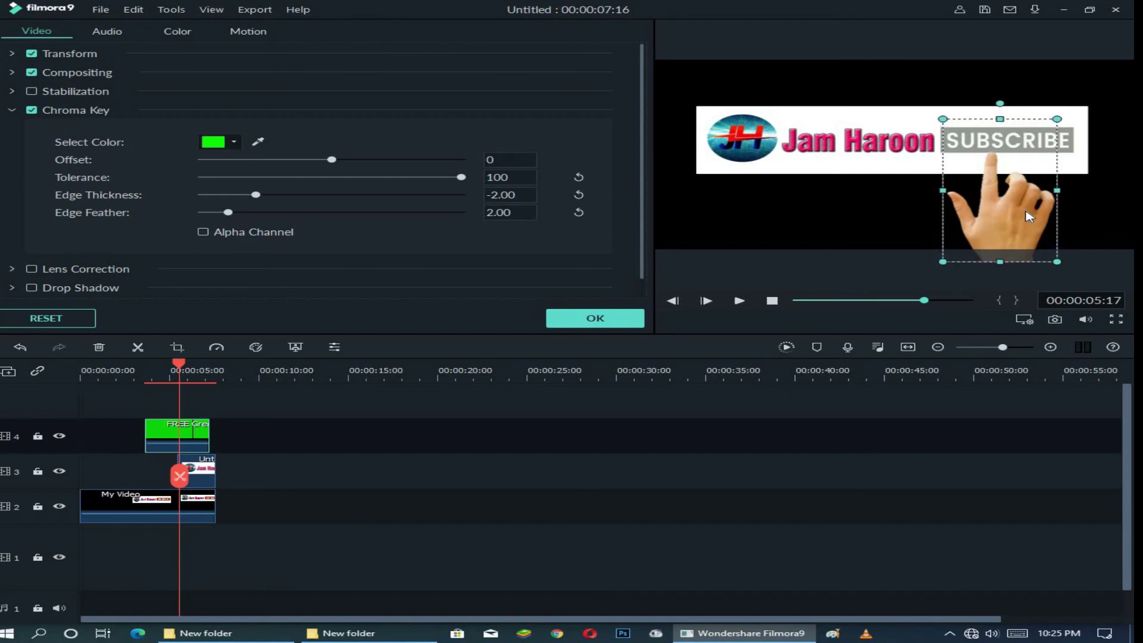
key("Up")
key("Up")
key("Up")
key("Up")
key("Up")
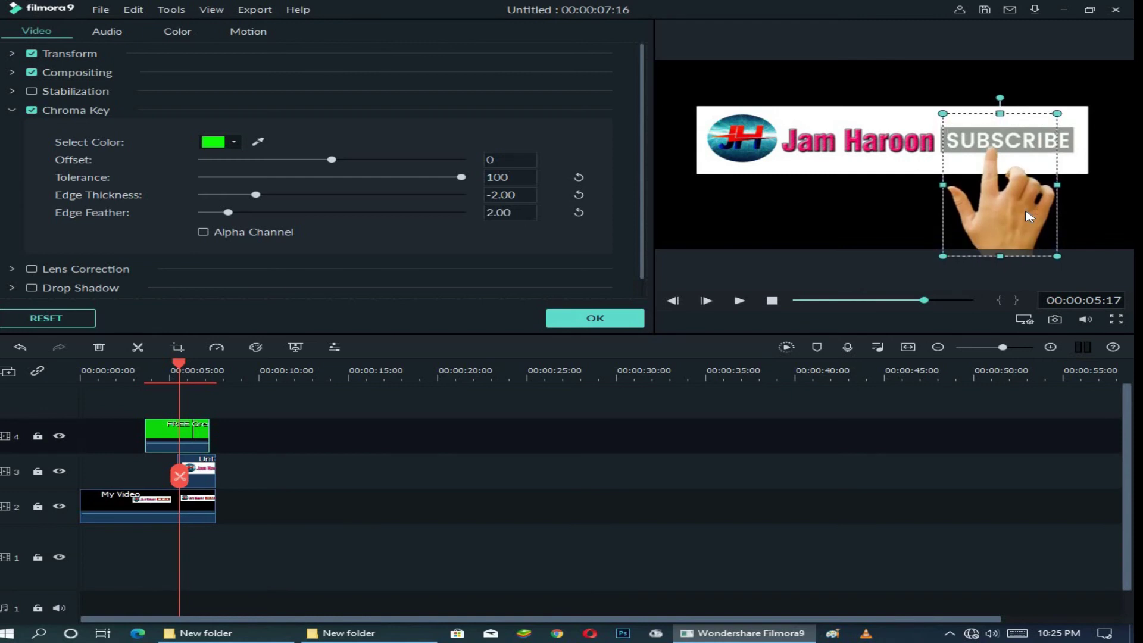
key("Up")
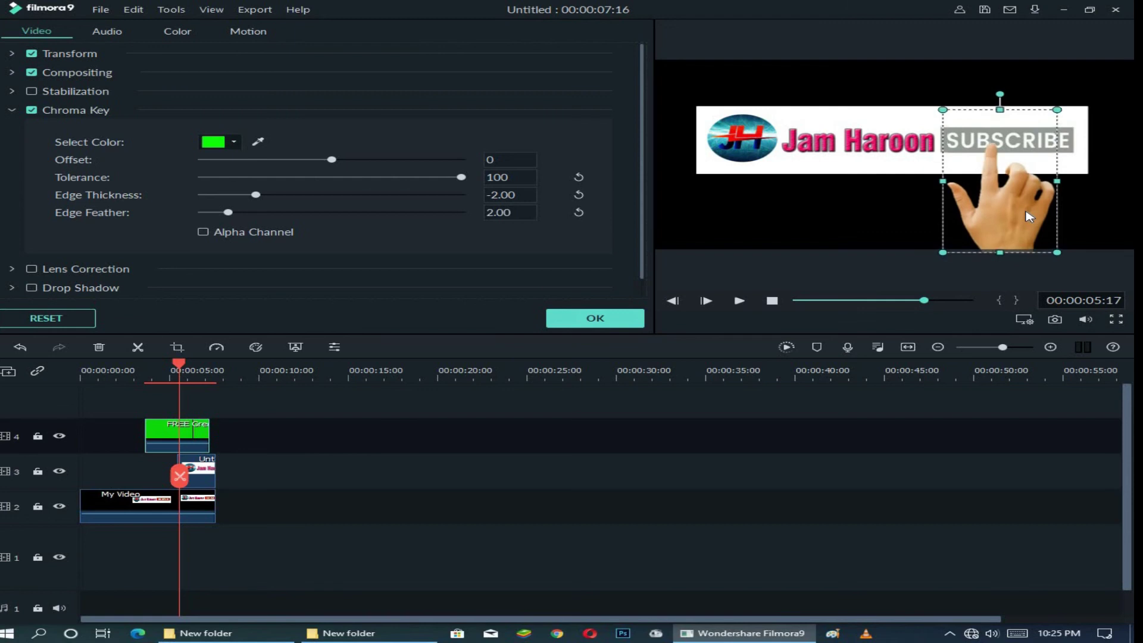
Step: Play the whole animation from the start and apply the green screen clip's settings
left_click(772, 301)
left_click(739, 301)
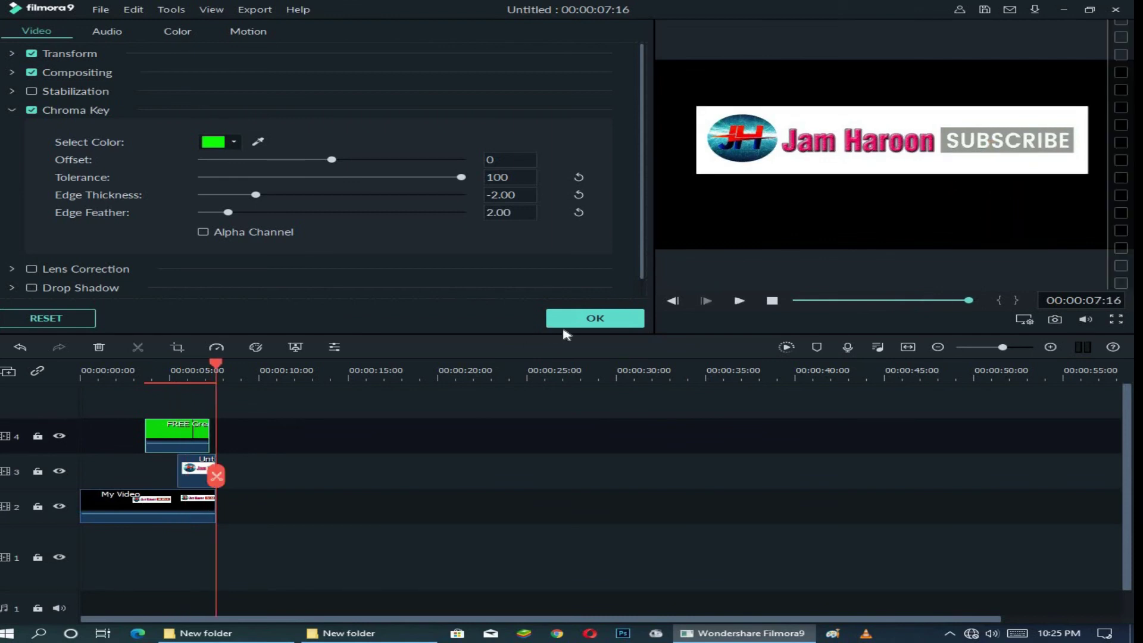
left_click(587, 318)
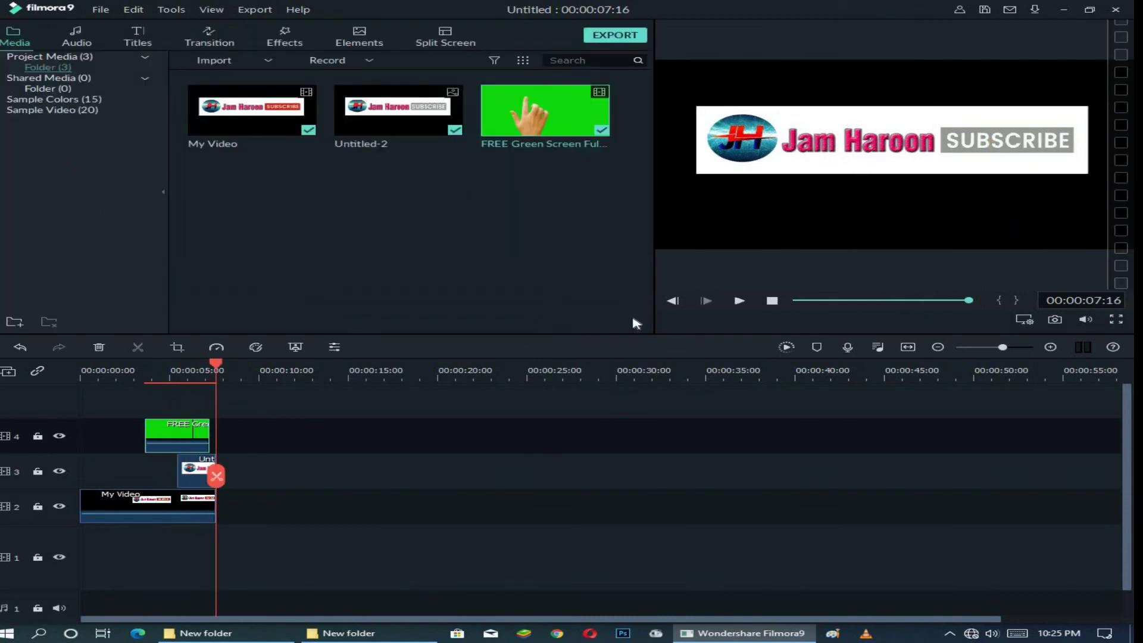
Step: Start a local export and choose New folder on the Desktop as the save location
left_click(607, 38)
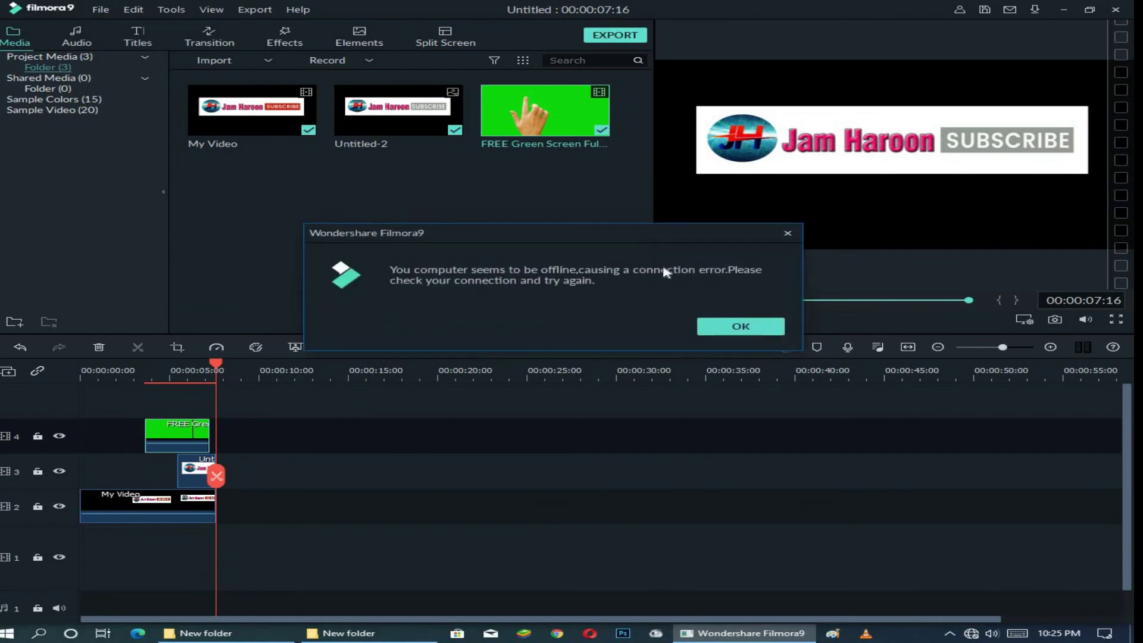
left_click(740, 327)
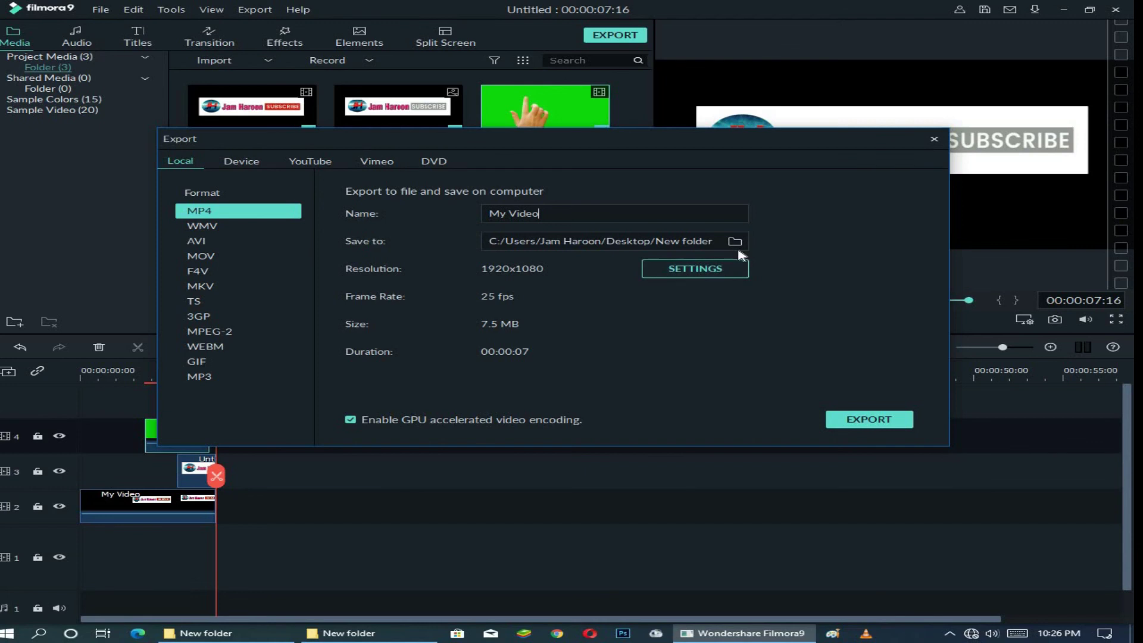
left_click(735, 241)
left_click(267, 257)
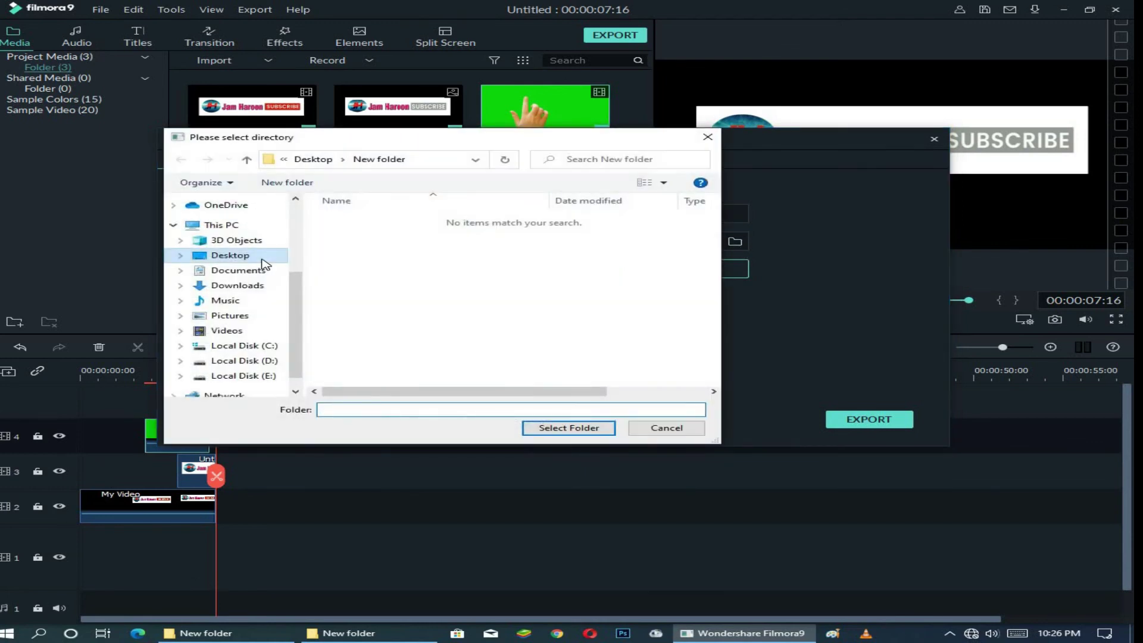
double_click(492, 266)
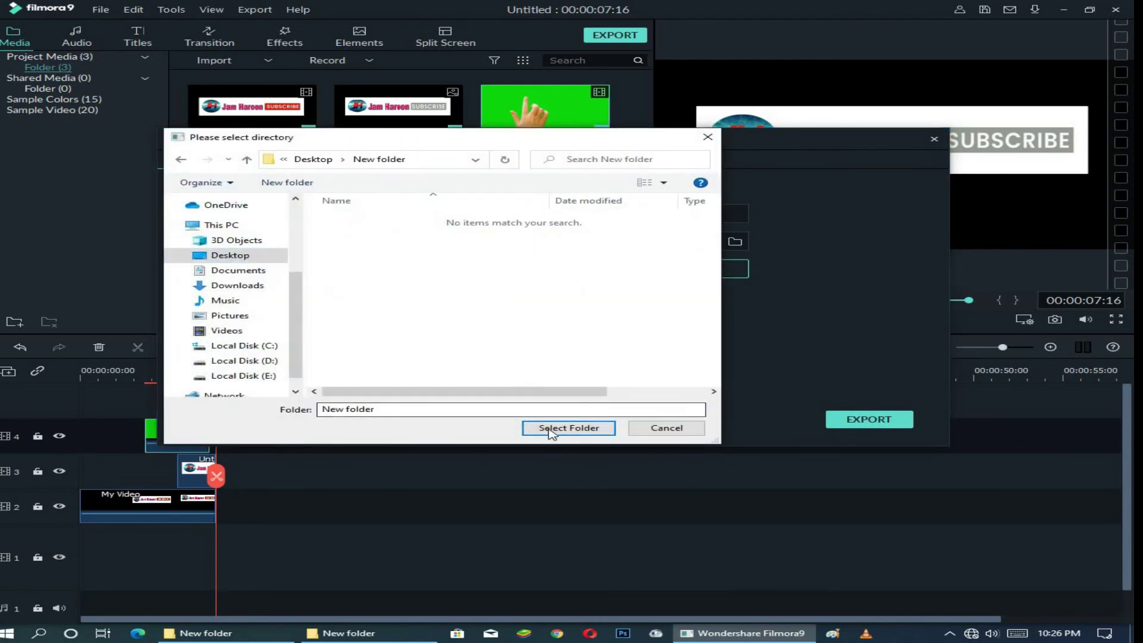
left_click(568, 427)
Step: Name the export file Logo and export it as an MP4
triple_click(559, 215)
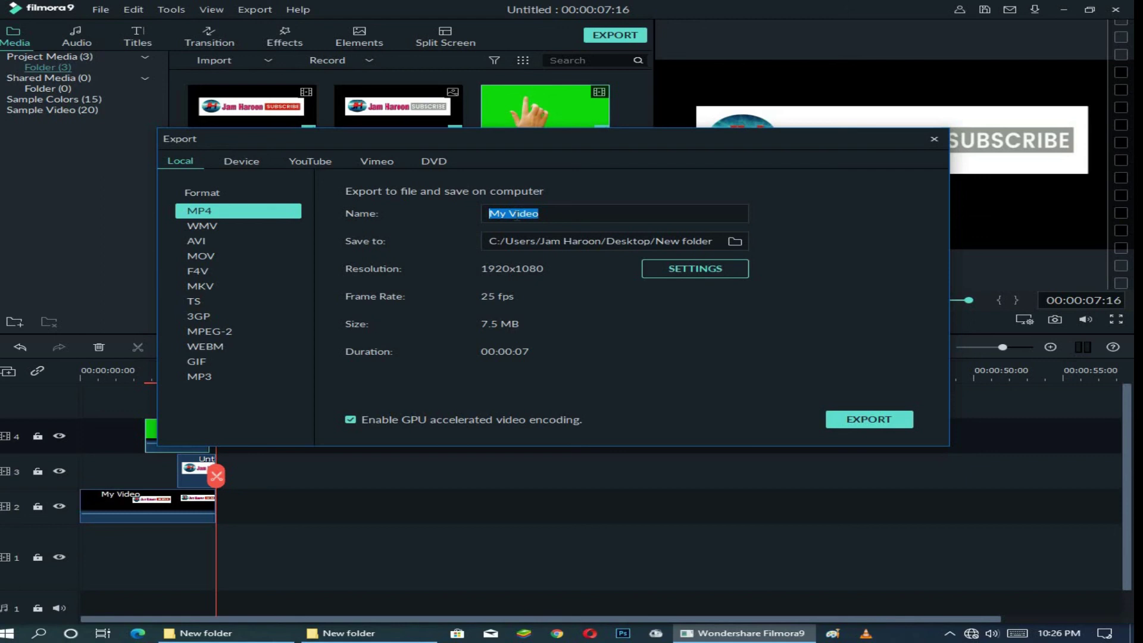
type("Logo")
left_click(911, 420)
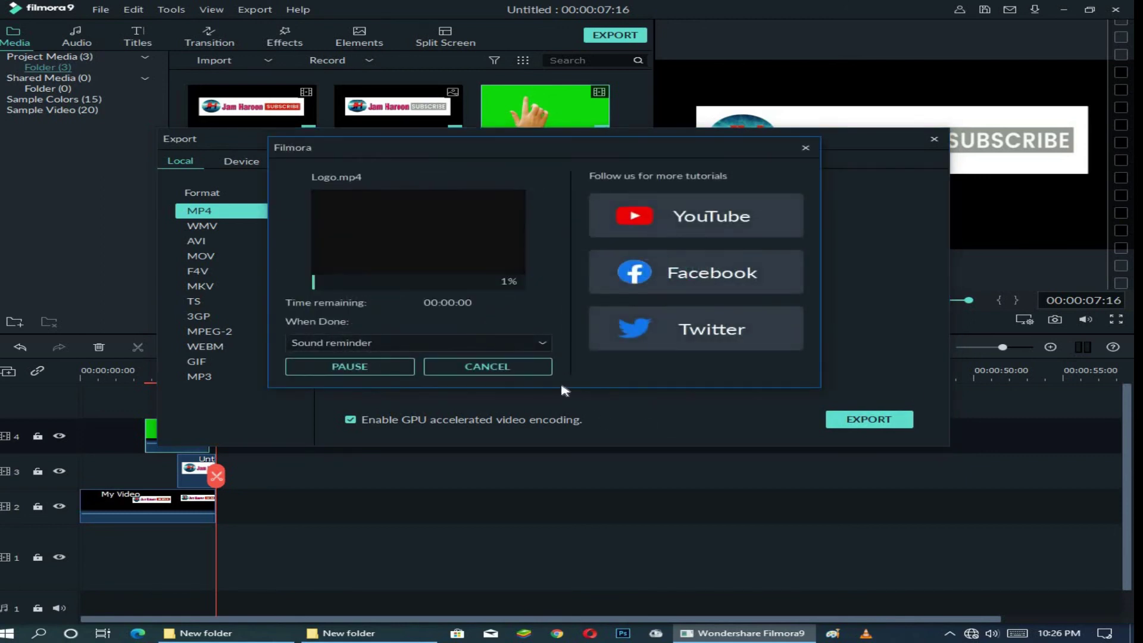